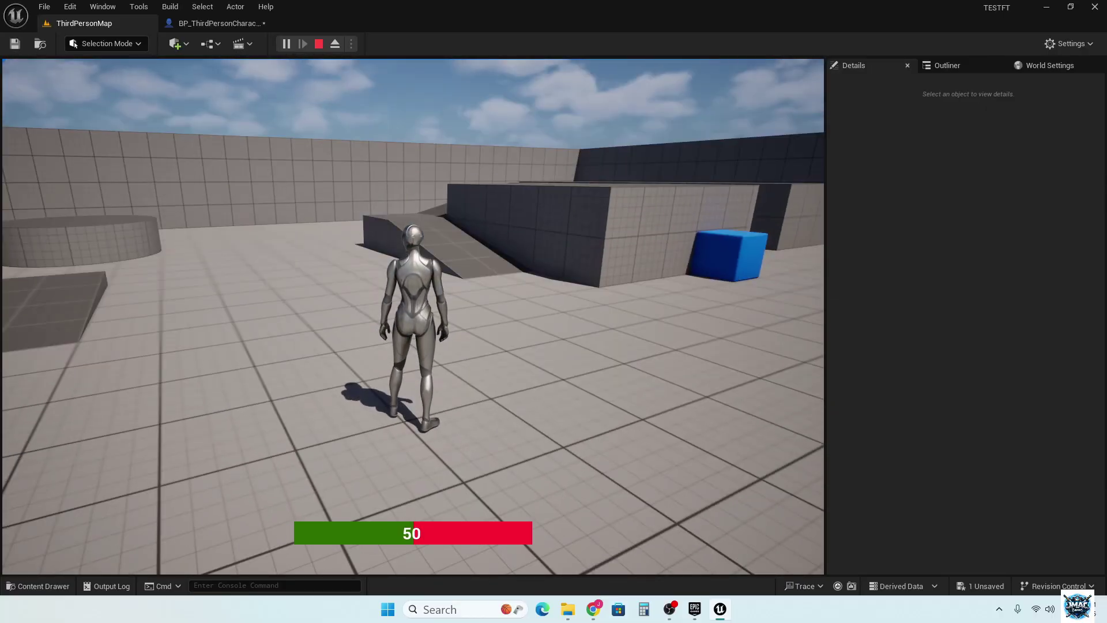
Stop the play session and close the TESTFT project without saving BP_ThirdPersonCharacter.
{"action": "key", "text": "Escape"}
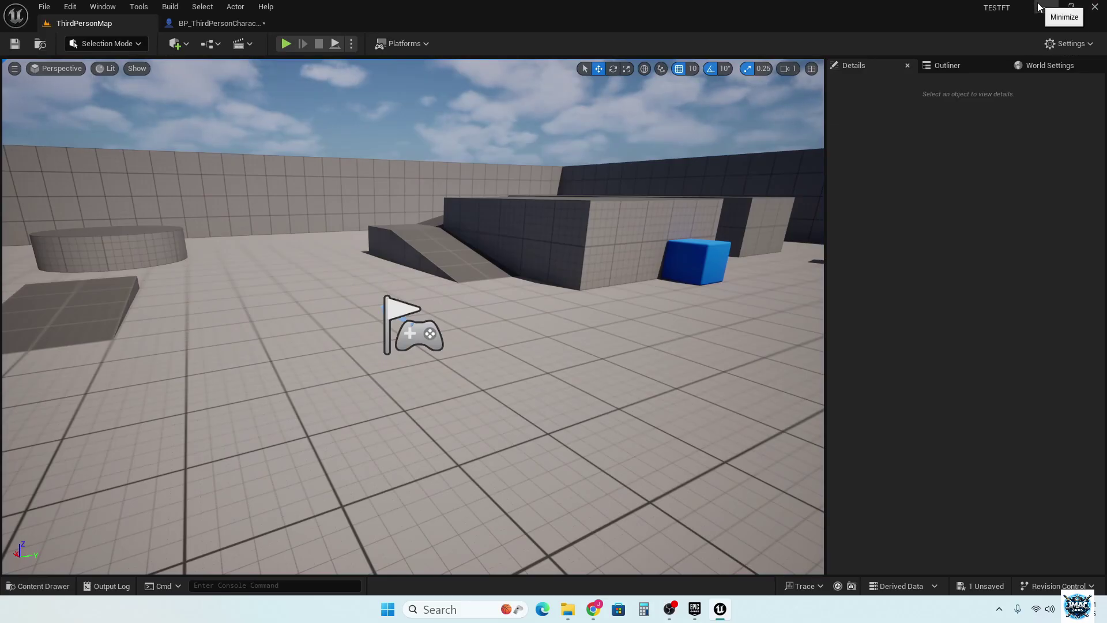
{"action": "left_click", "coordinate": [195, 25]}
{"action": "left_click", "coordinate": [89, 24]}
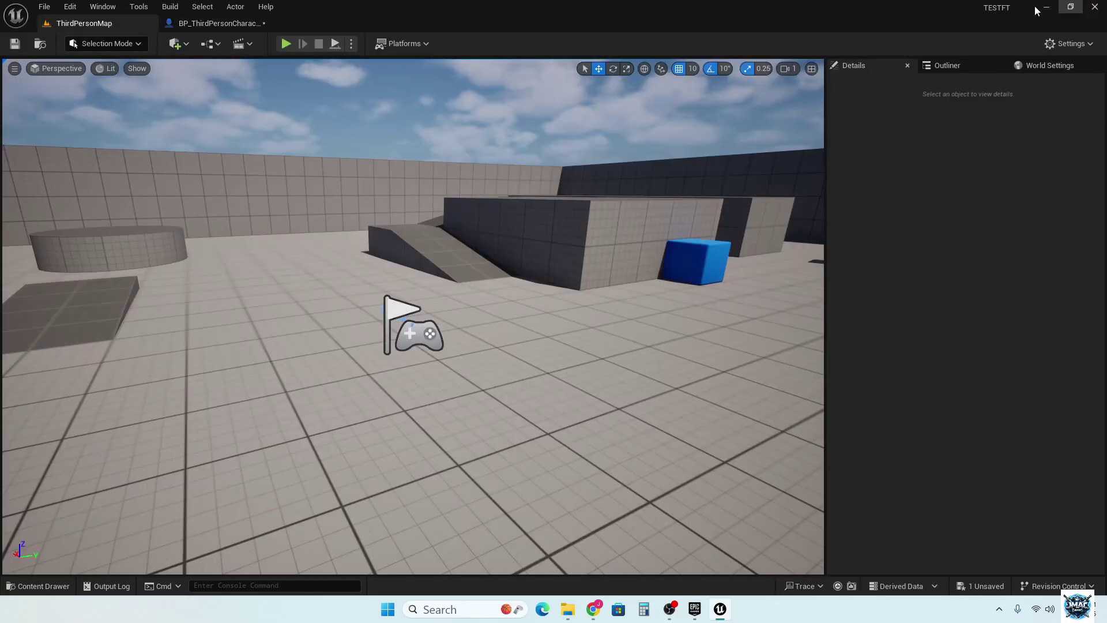
{"action": "right_click_drag", "start_coordinate": [414, 317], "coordinate": [519, 314]}
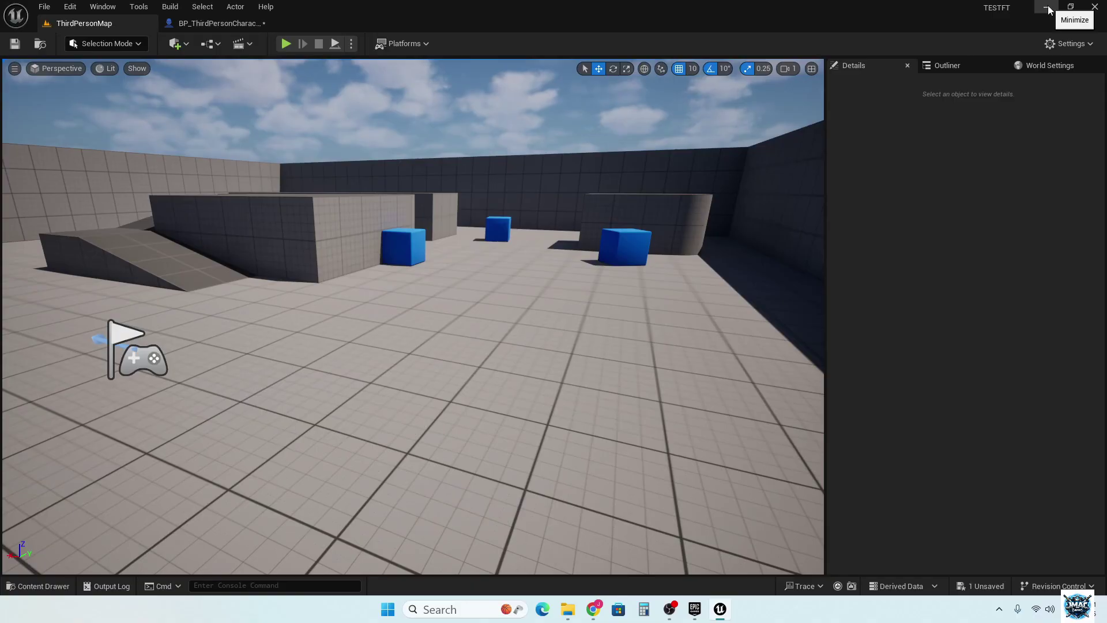
{"action": "right_click_drag", "start_coordinate": [398, 260], "coordinate": [253, 293]}
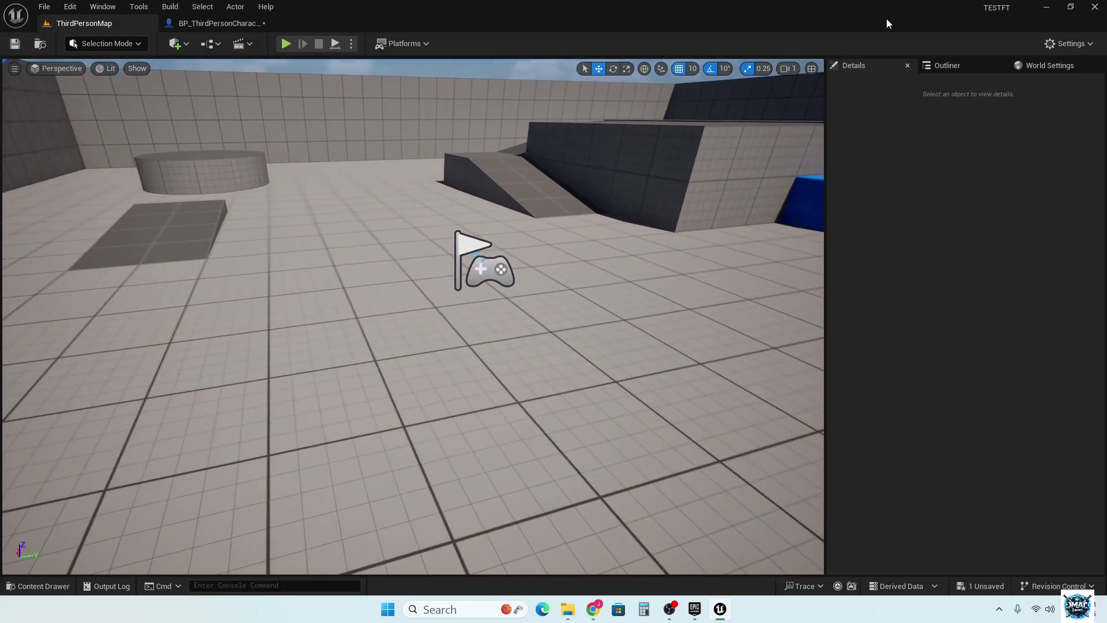
{"action": "left_click", "coordinate": [1086, 7]}
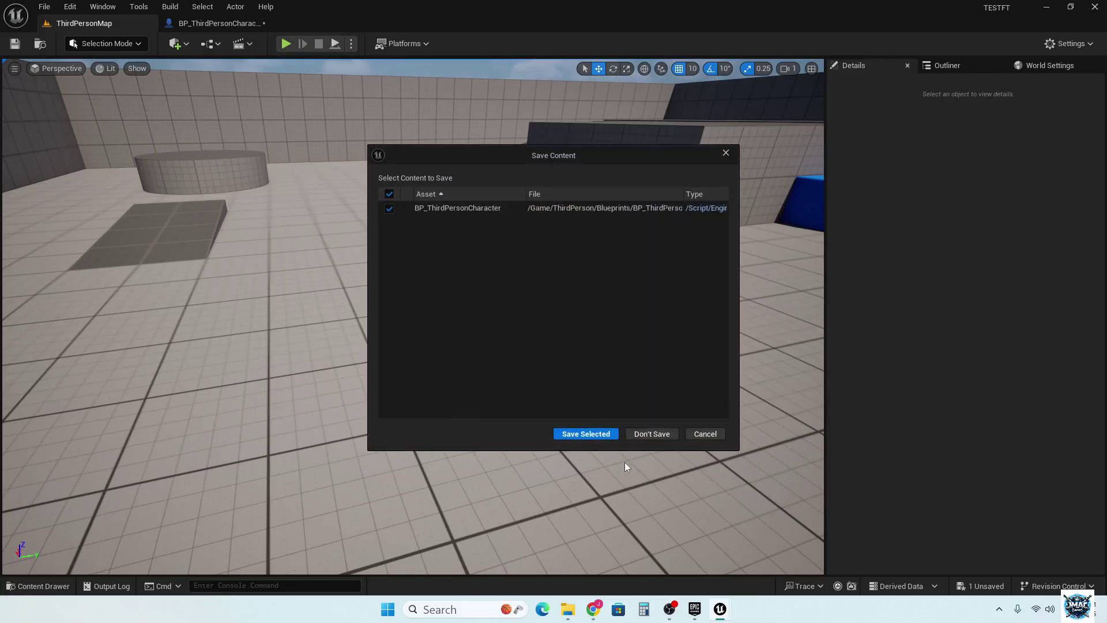
{"action": "left_click", "coordinate": [662, 435]}
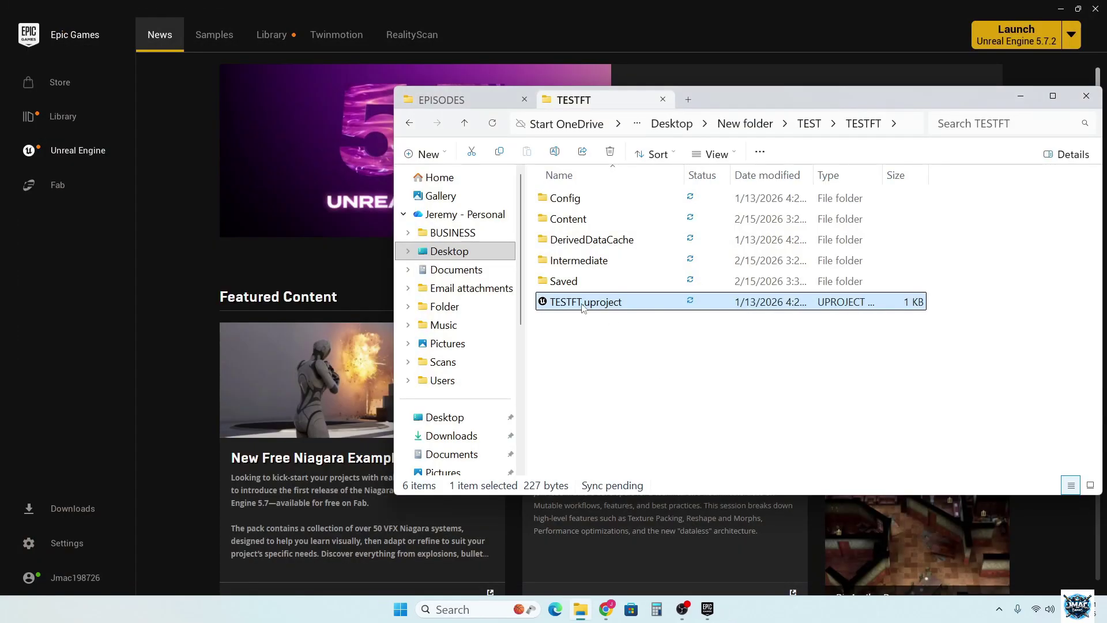
Locate the TESTFT project folder inside the TEST folder, and clear File Explorer and the Epic Games Launcher off the desktop.
{"action": "left_click", "coordinate": [819, 126]}
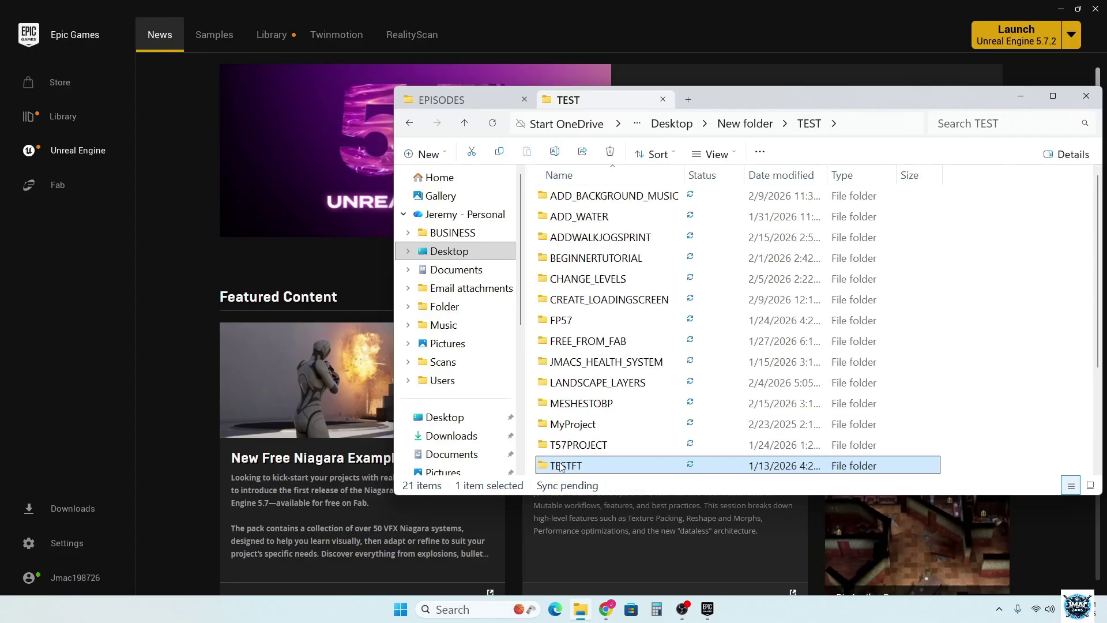
{"action": "mouse_move", "coordinate": [561, 467]}
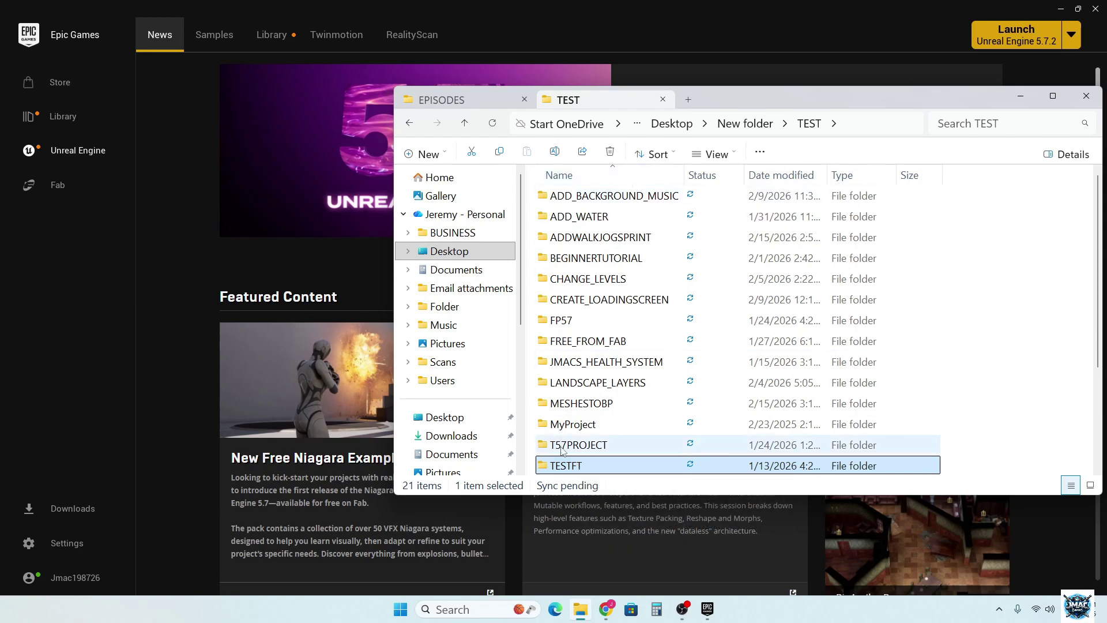
{"action": "left_click", "coordinate": [1024, 97]}
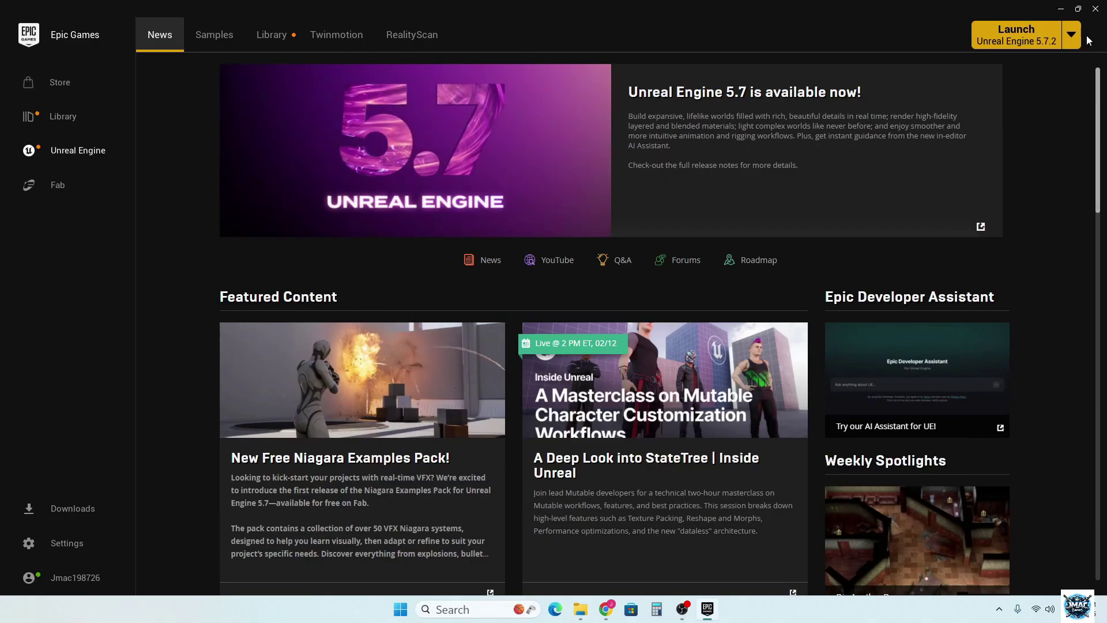
{"action": "left_click", "coordinate": [1095, 9]}
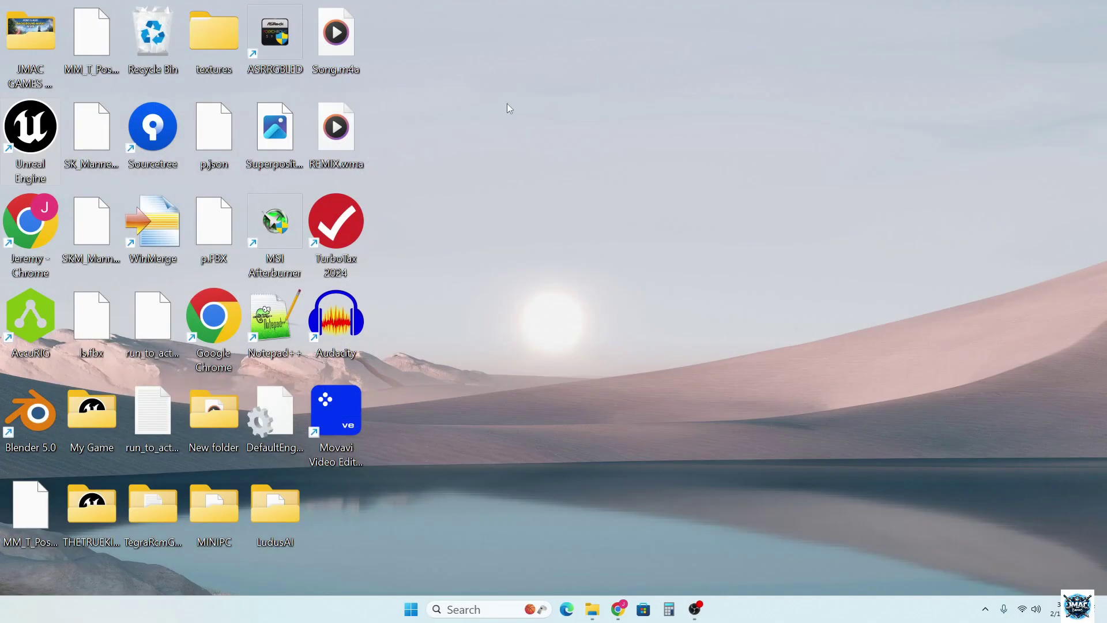
Launch Unreal Engine 5.7 and bring up the list of existing projects.
{"action": "double_click", "coordinate": [27, 139]}
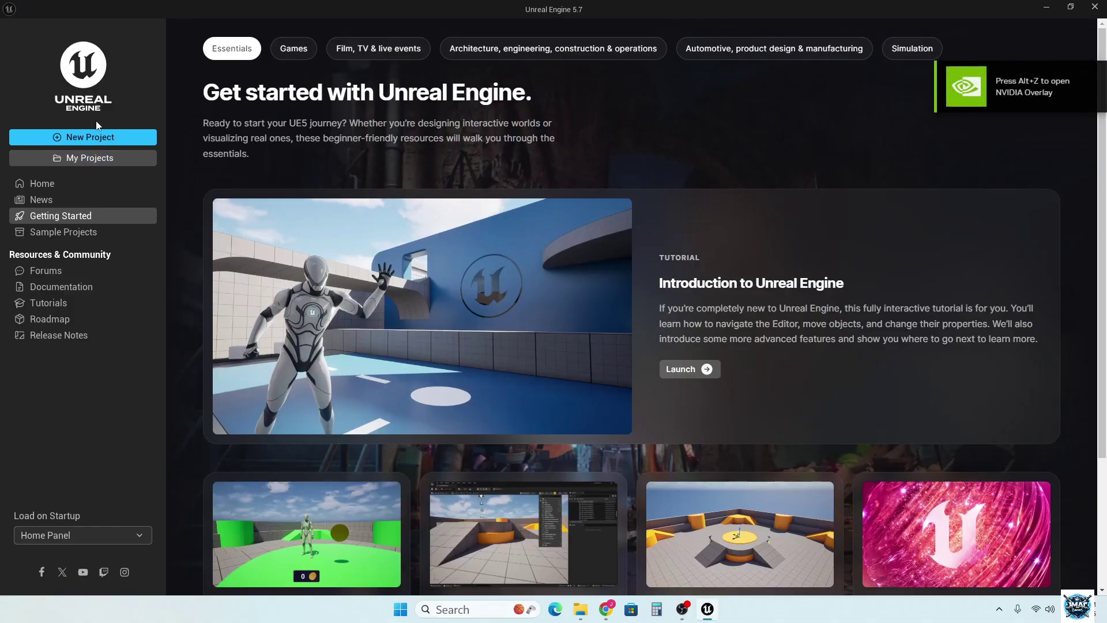
{"action": "left_click", "coordinate": [77, 160]}
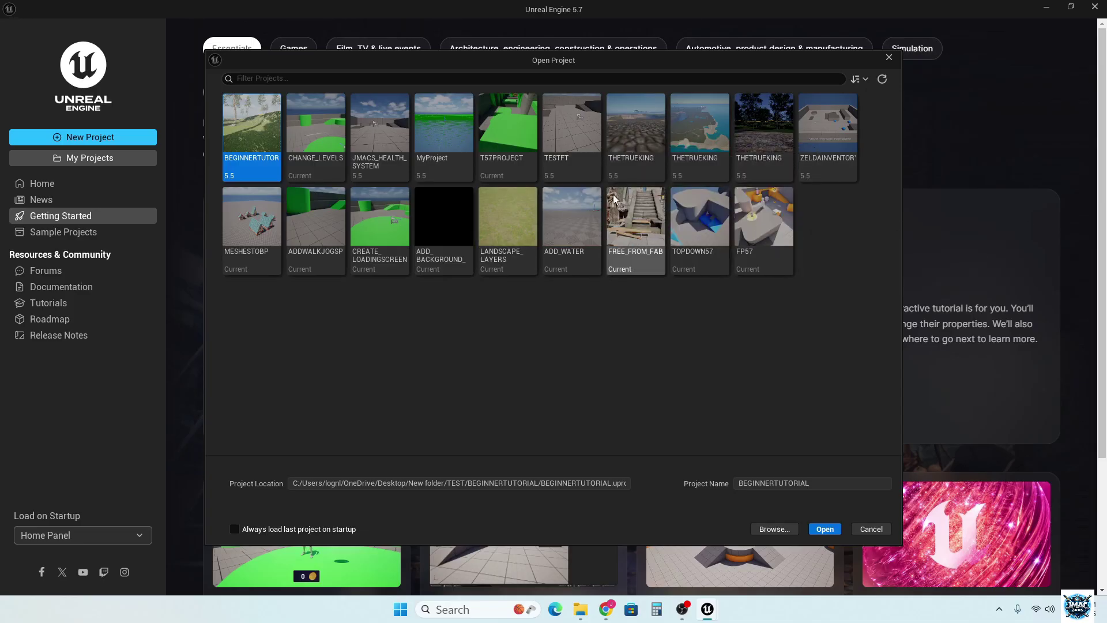
Examine the additional conversion options for the TESTFT project, cancel the conversion and leave TESTFT selected.
{"action": "left_click", "coordinate": [563, 128]}
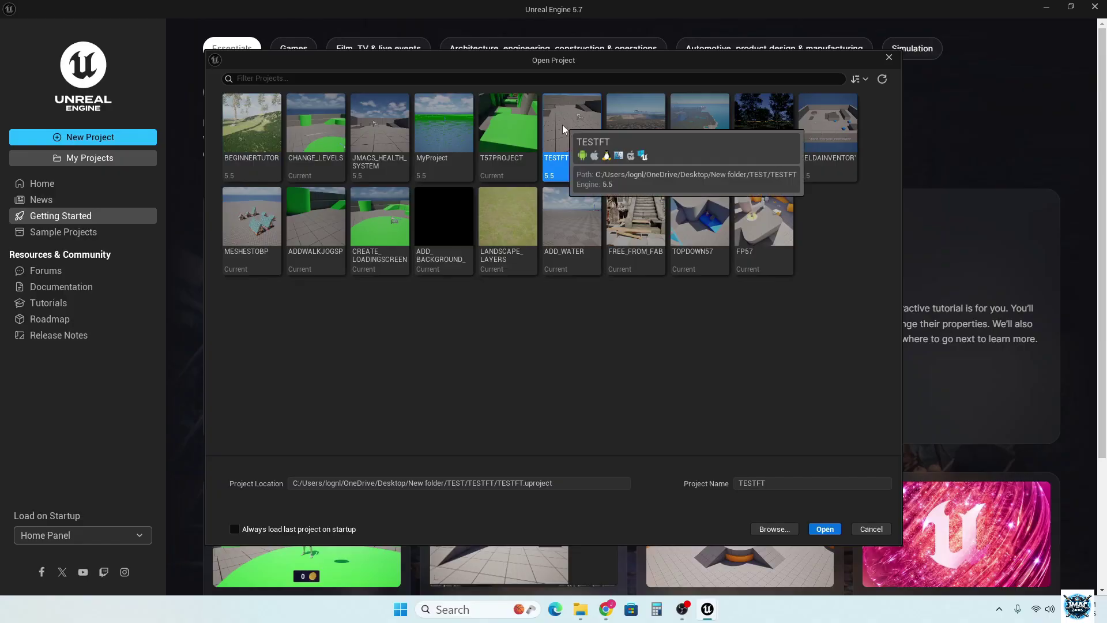
{"action": "left_click", "coordinate": [823, 529]}
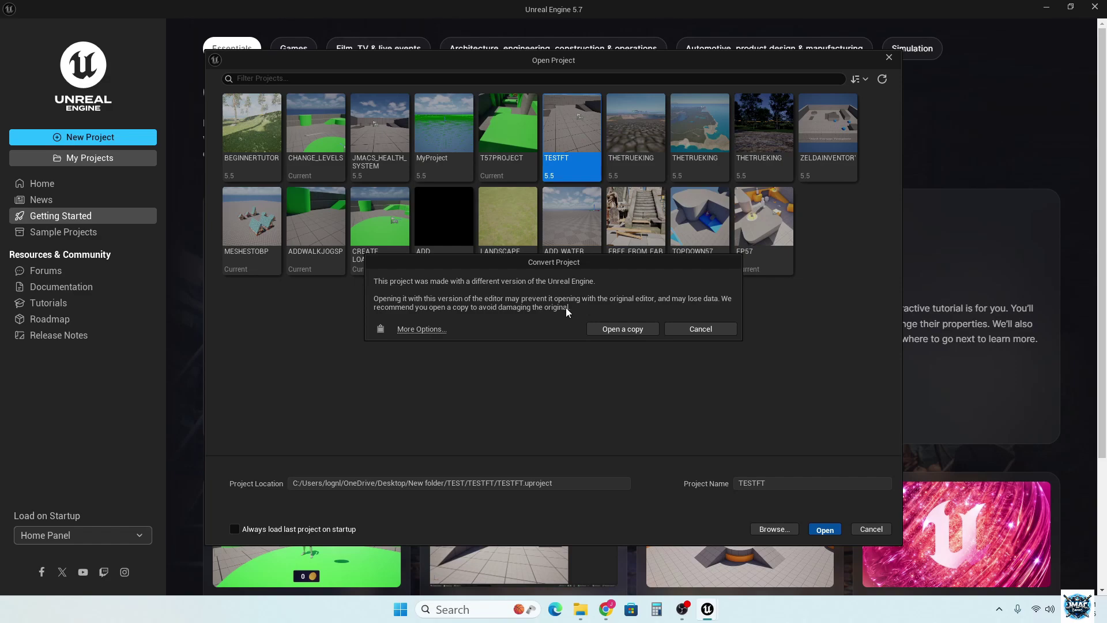
{"action": "left_click", "coordinate": [414, 329]}
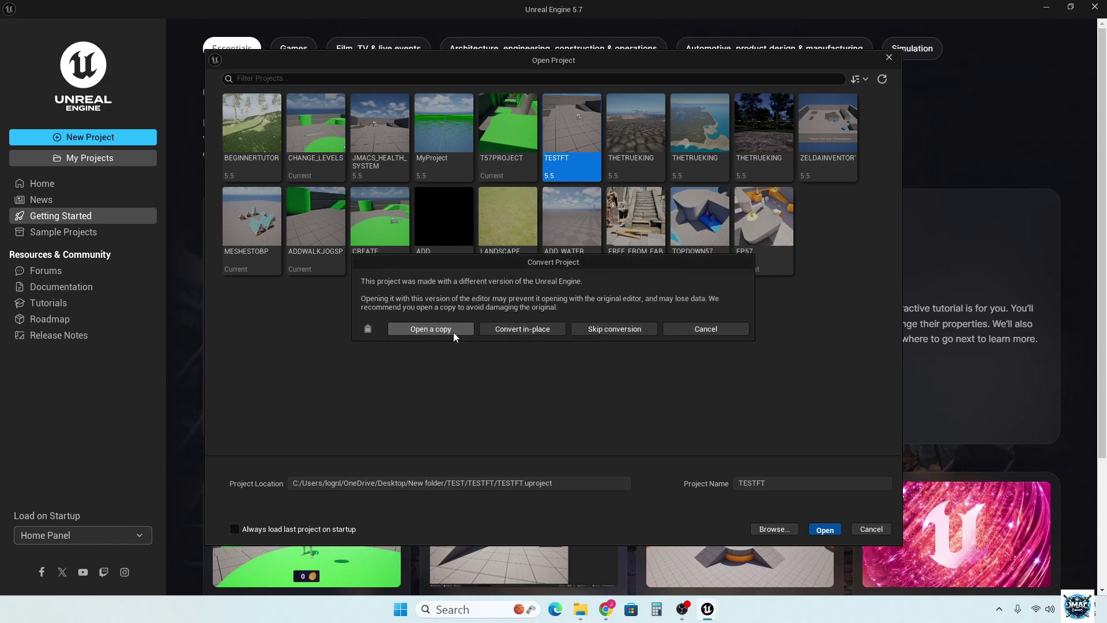
{"action": "left_click", "coordinate": [693, 328]}
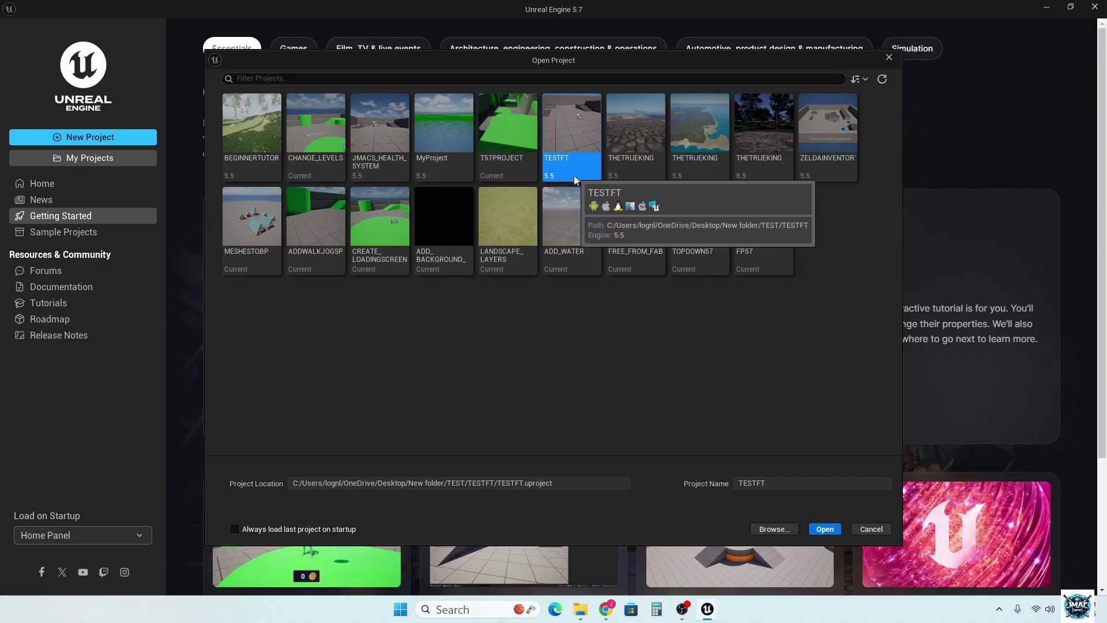
{"action": "left_click", "coordinate": [510, 146]}
{"action": "left_click", "coordinate": [562, 151]}
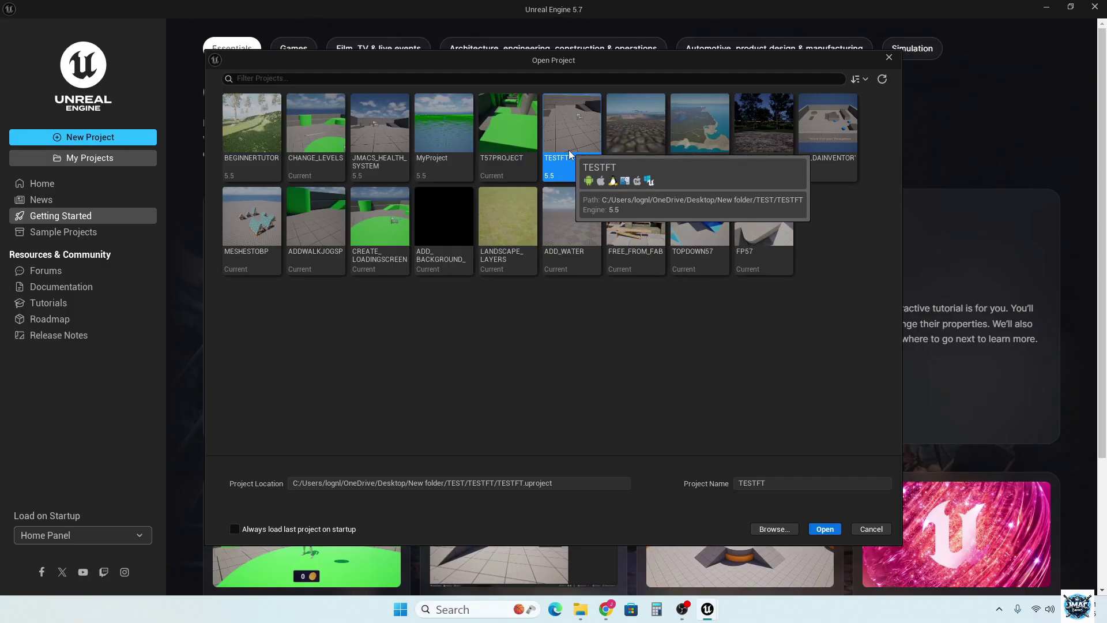
{"action": "mouse_move", "coordinate": [580, 610]}
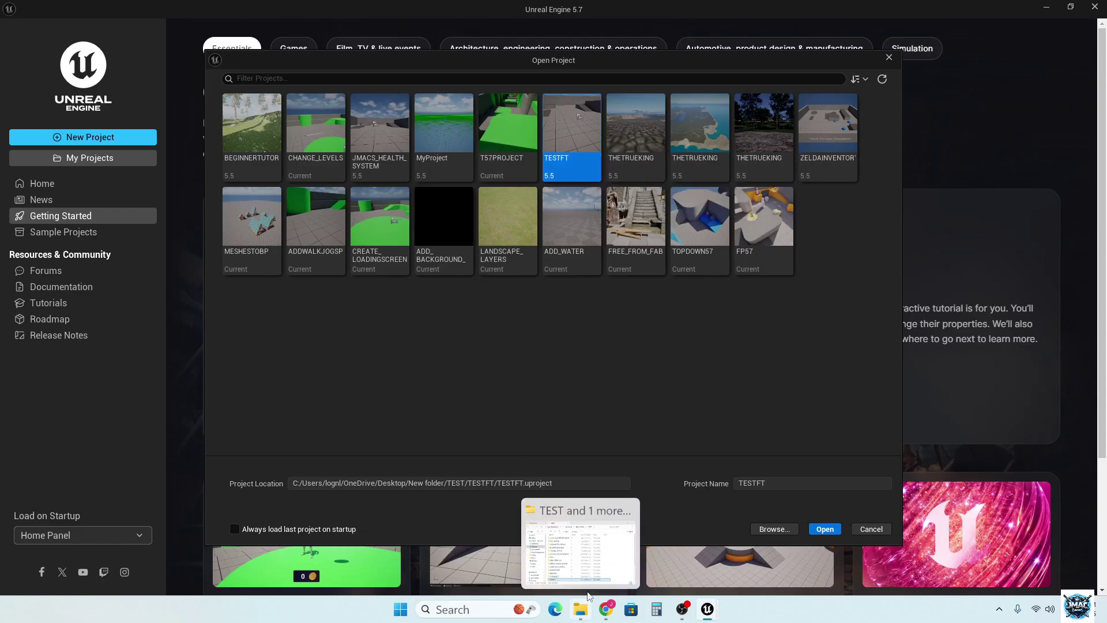
{"action": "left_click", "coordinate": [601, 558]}
{"action": "left_click", "coordinate": [591, 466]}
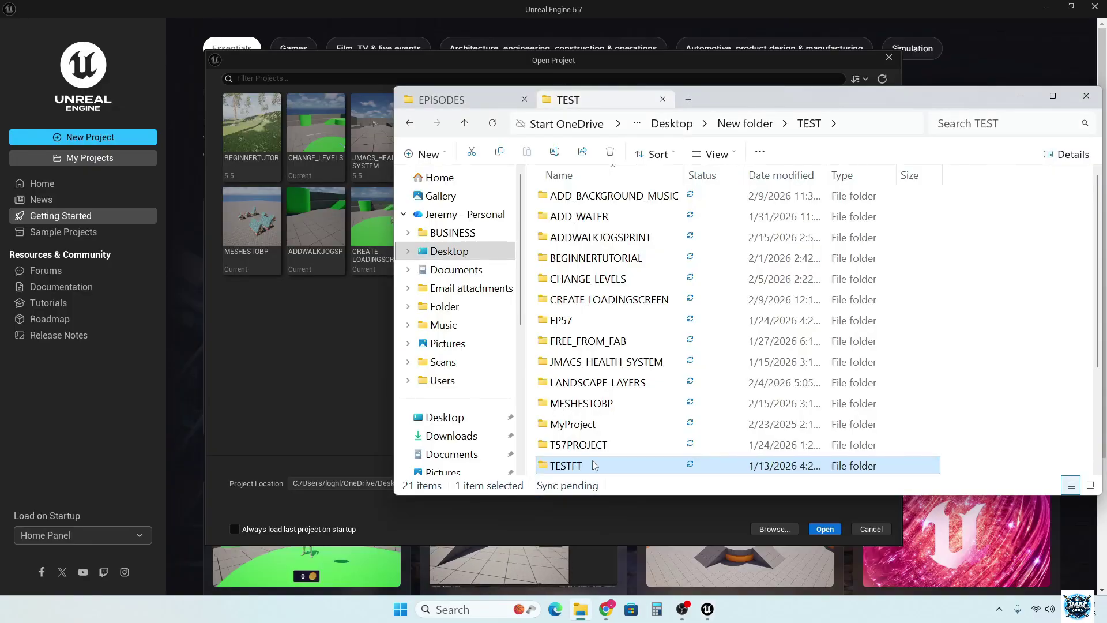
{"action": "right_click", "coordinate": [591, 466]}
{"action": "left_click", "coordinate": [634, 468]}
{"action": "right_click", "coordinate": [635, 468]}
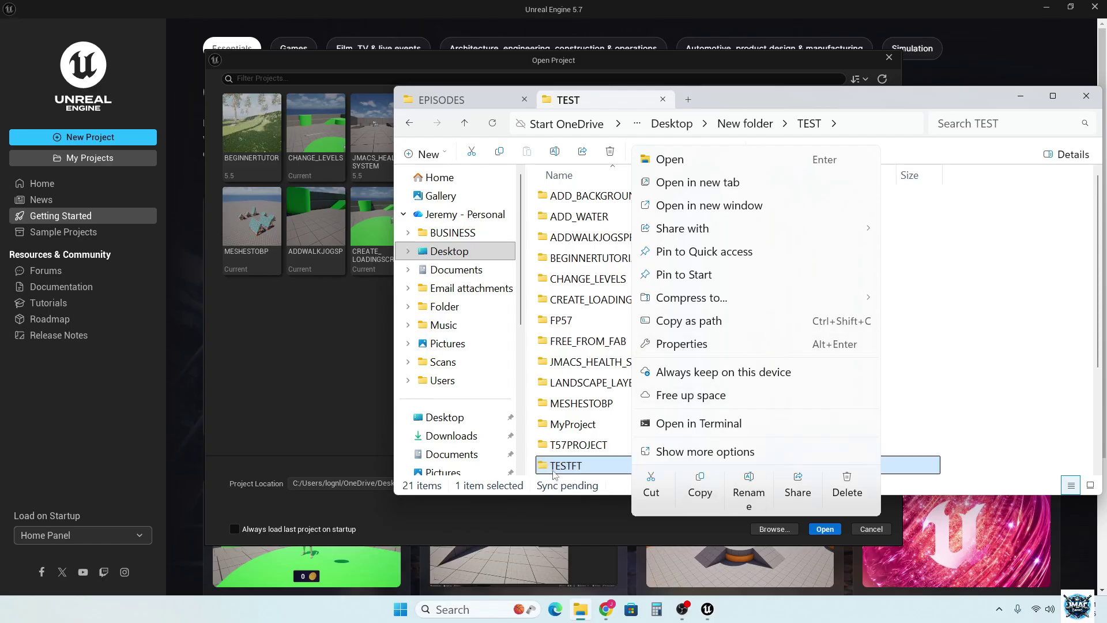
{"action": "left_click", "coordinate": [570, 467]}
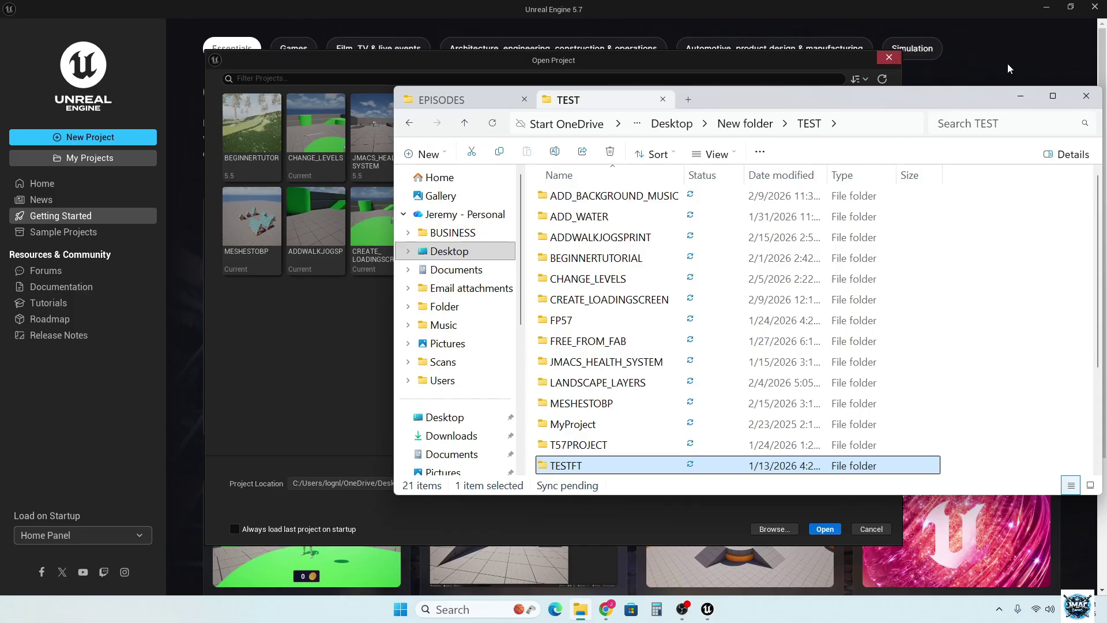
{"action": "left_click", "coordinate": [1081, 97]}
Open a copy of the TESTFT project converted to the newer engine version and dismiss the startup import message.
{"action": "left_click", "coordinate": [551, 154]}
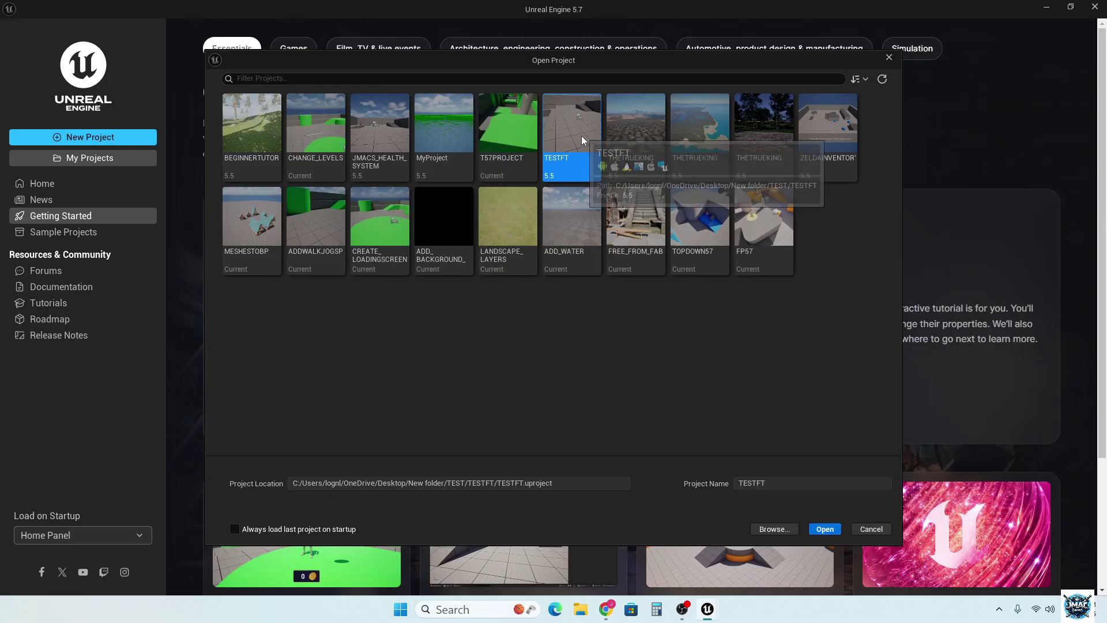
{"action": "left_click", "coordinate": [817, 530]}
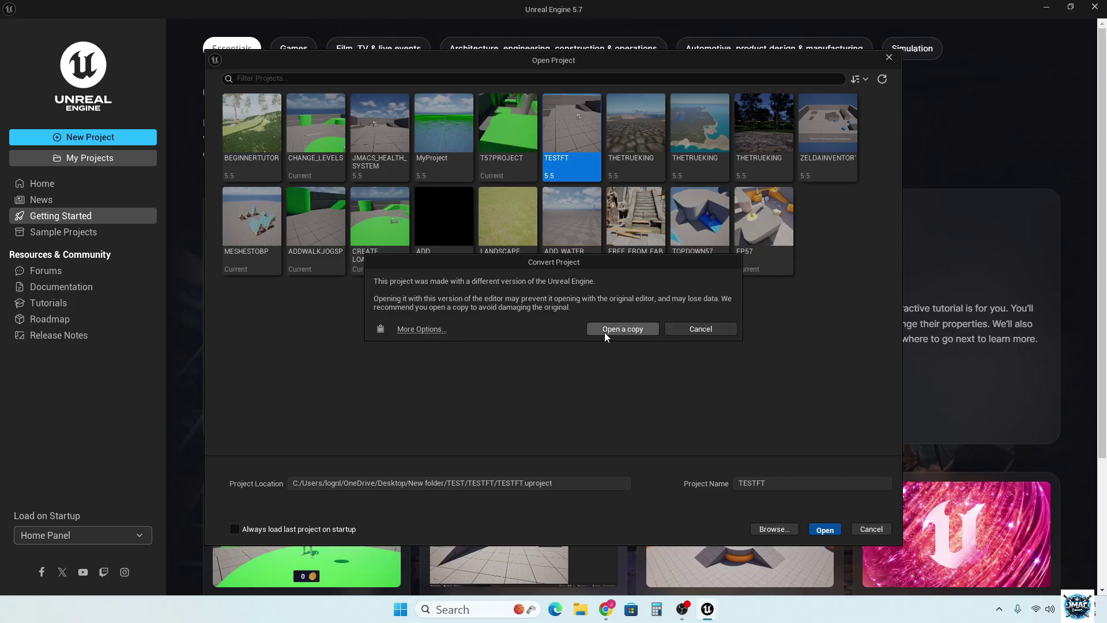
{"action": "left_click", "coordinate": [631, 328]}
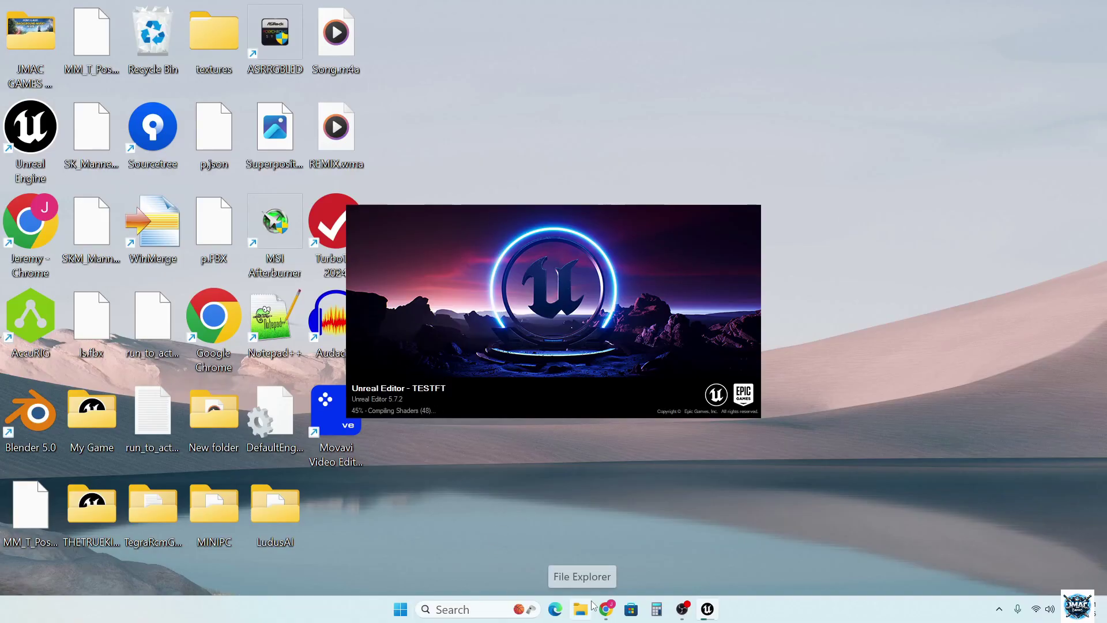
{"action": "left_click", "coordinate": [574, 614]}
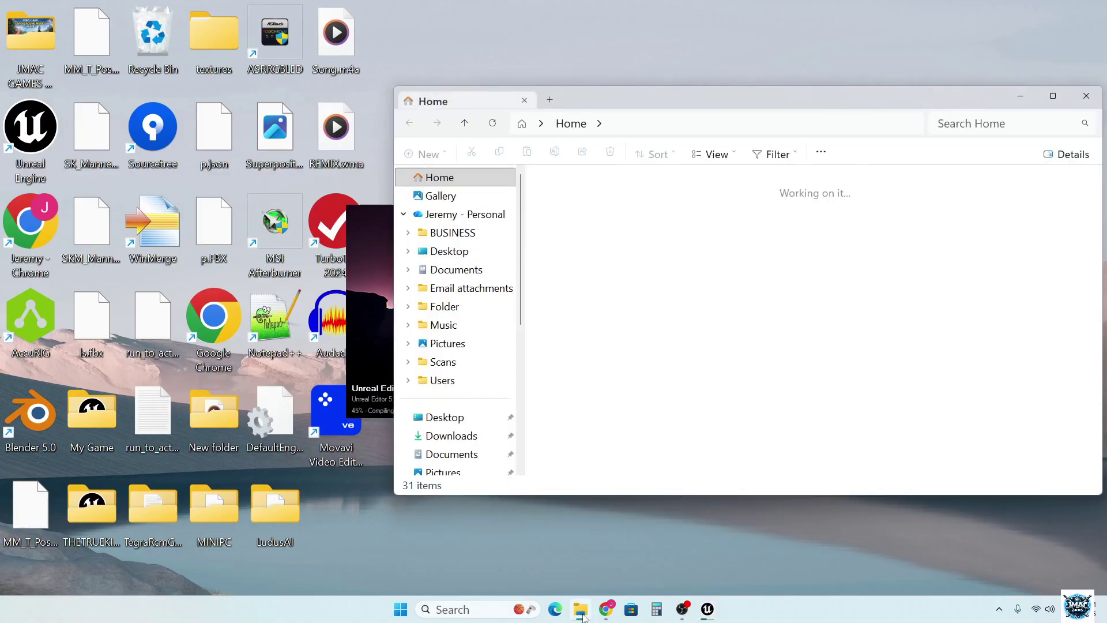
{"action": "left_click", "coordinate": [1087, 96]}
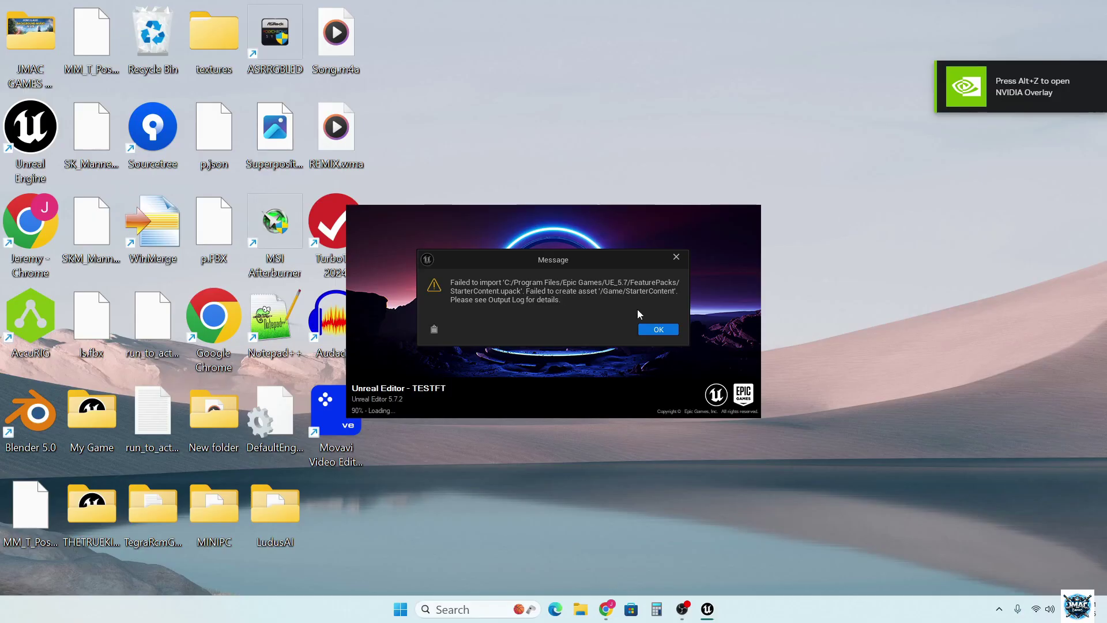
{"action": "left_click", "coordinate": [666, 330]}
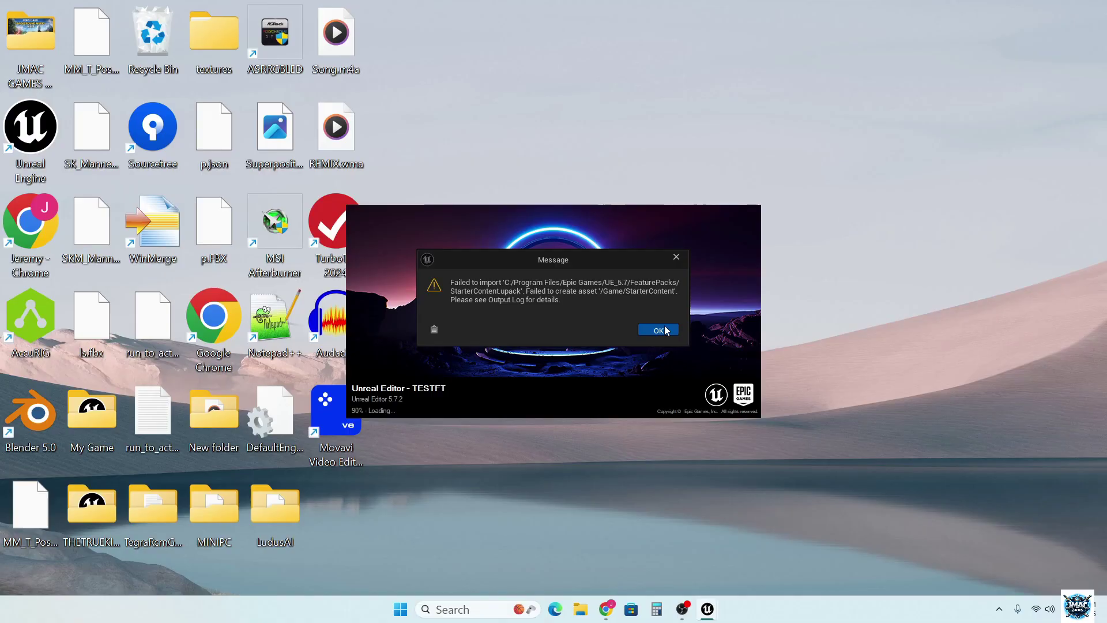
{"action": "left_click", "coordinate": [666, 330]}
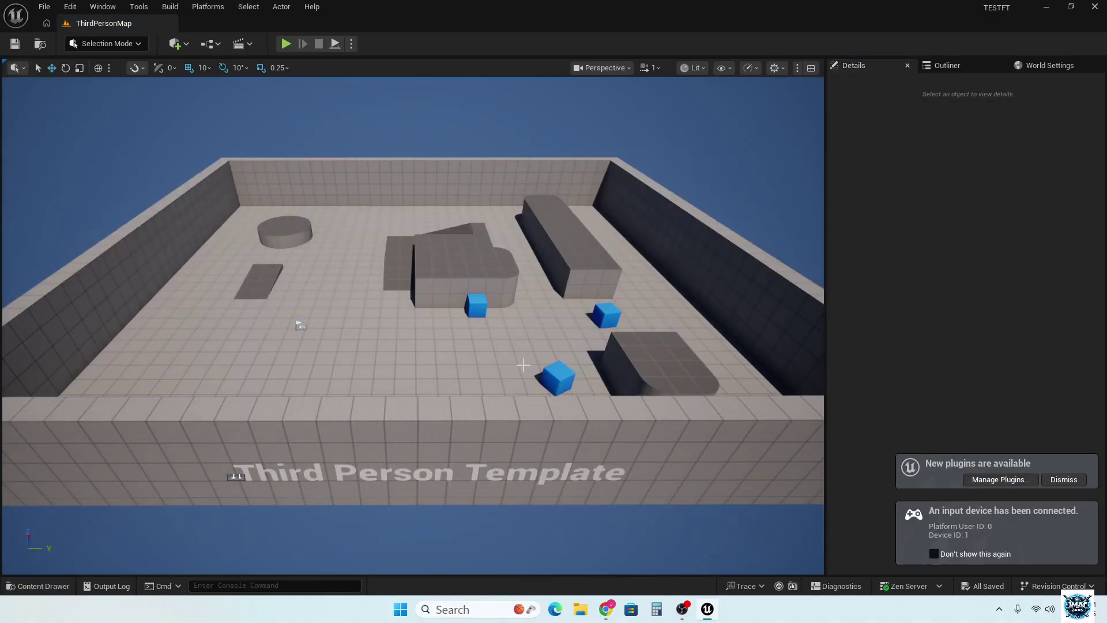
Inspect the ThirdPersonMap level and check the project's content folders, including LANDSCAPE_MATERIAL.
{"action": "mouse_move", "coordinate": [521, 365]}
{"action": "right_mouse_down"}
{"action": "mouse_move", "coordinate": [481, 365]}
{"action": "mouse_move", "coordinate": [479, 352]}
{"action": "mouse_move", "coordinate": [568, 336]}
{"action": "mouse_move", "coordinate": [502, 353]}
{"action": "mouse_move", "coordinate": [421, 322]}
{"action": "mouse_move", "coordinate": [512, 305]}
{"action": "mouse_move", "coordinate": [590, 306]}
{"action": "mouse_move", "coordinate": [519, 365]}
{"action": "right_mouse_up"}
{"action": "key", "text": "w"}
{"action": "key", "text": "s"}
{"action": "key", "text": "w"}
{"action": "key", "text": "s"}
{"action": "key", "text": "w"}
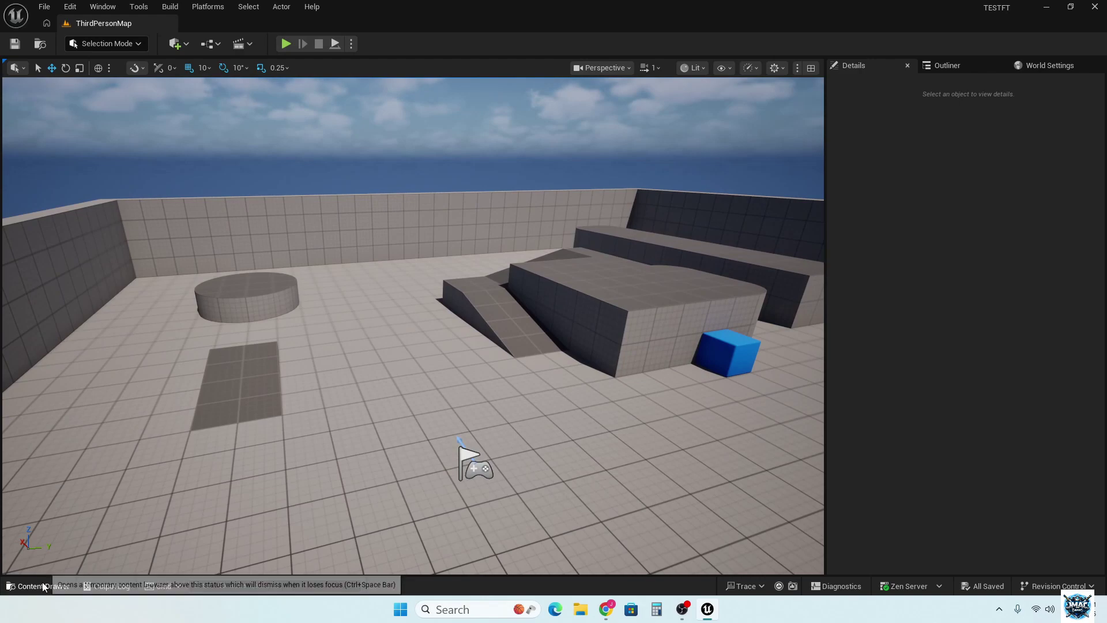
{"action": "left_click", "coordinate": [44, 586]}
{"action": "left_click", "coordinate": [347, 480]}
{"action": "double_click", "coordinate": [347, 481]}
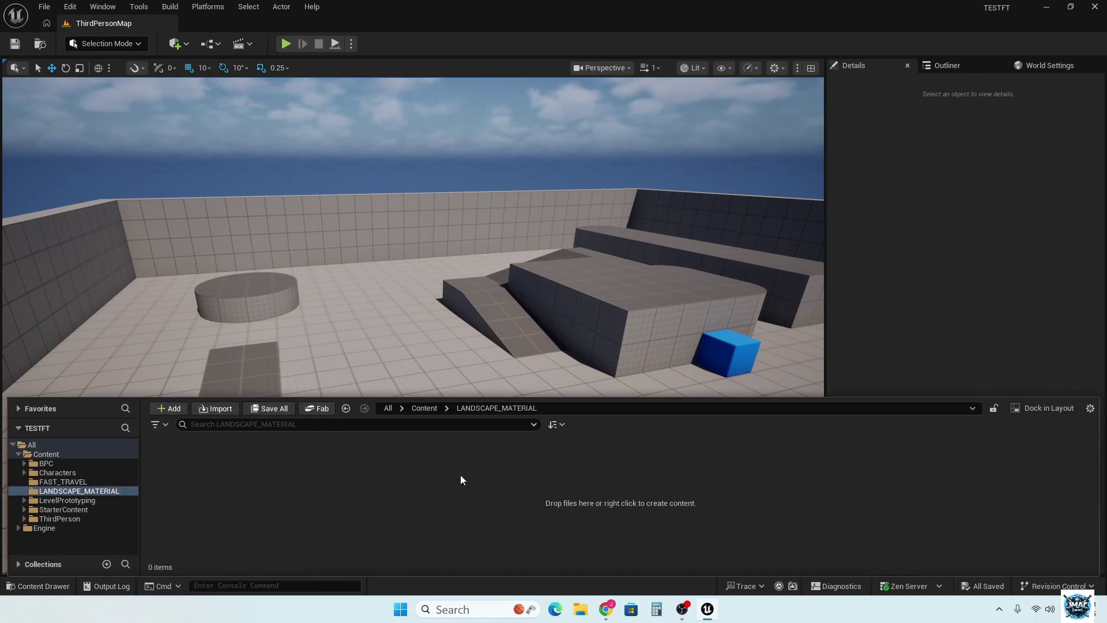
{"action": "left_click", "coordinate": [425, 409]}
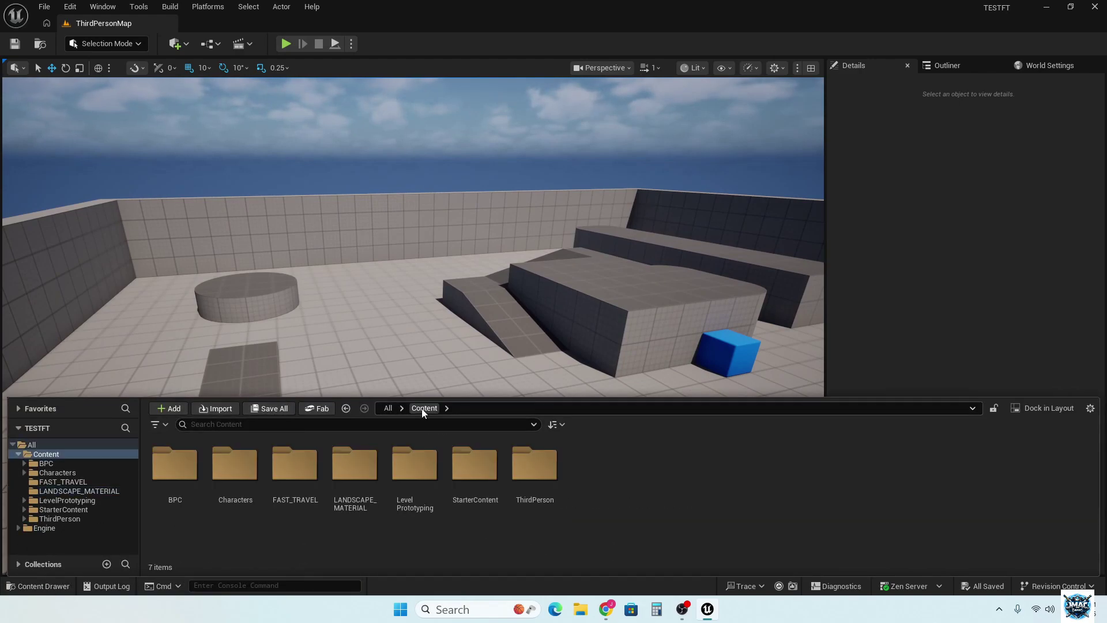
Open the BPC_HEALTH blueprint from the BPC folder, dock its window beside the level, and view the whole TAKE DAMAGE graph.
{"action": "double_click", "coordinate": [195, 478]}
{"action": "left_click", "coordinate": [227, 476]}
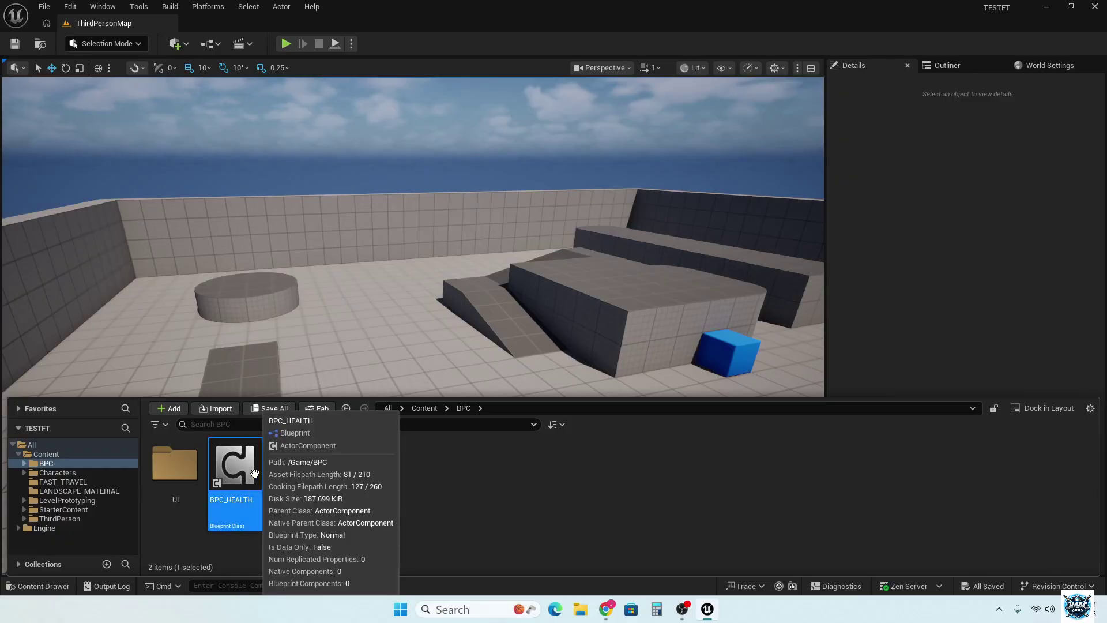
{"action": "double_click", "coordinate": [255, 475]}
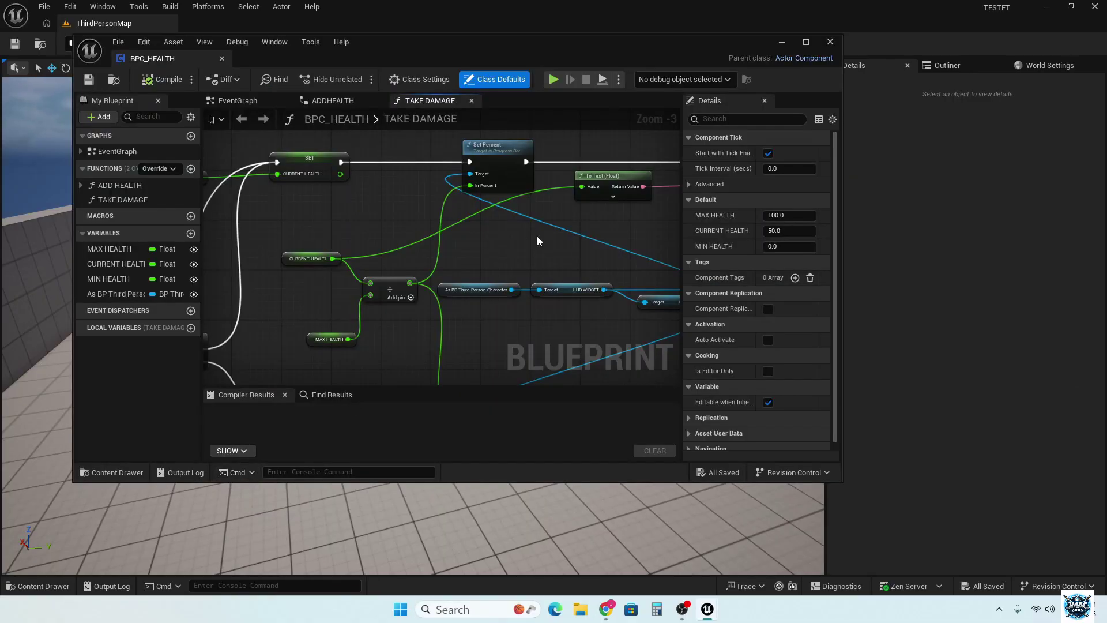
{"action": "left_click_drag", "start_coordinate": [199, 55], "coordinate": [258, 29]}
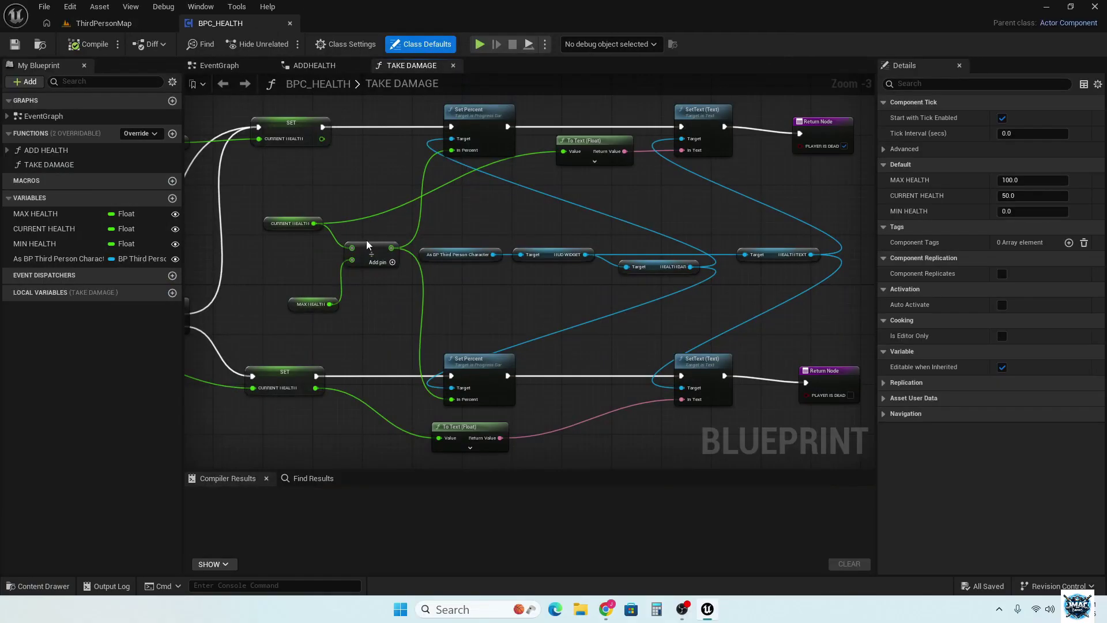
{"action": "scroll", "coordinate": [363, 228], "scroll_direction": "down", "scroll_amount": 6}
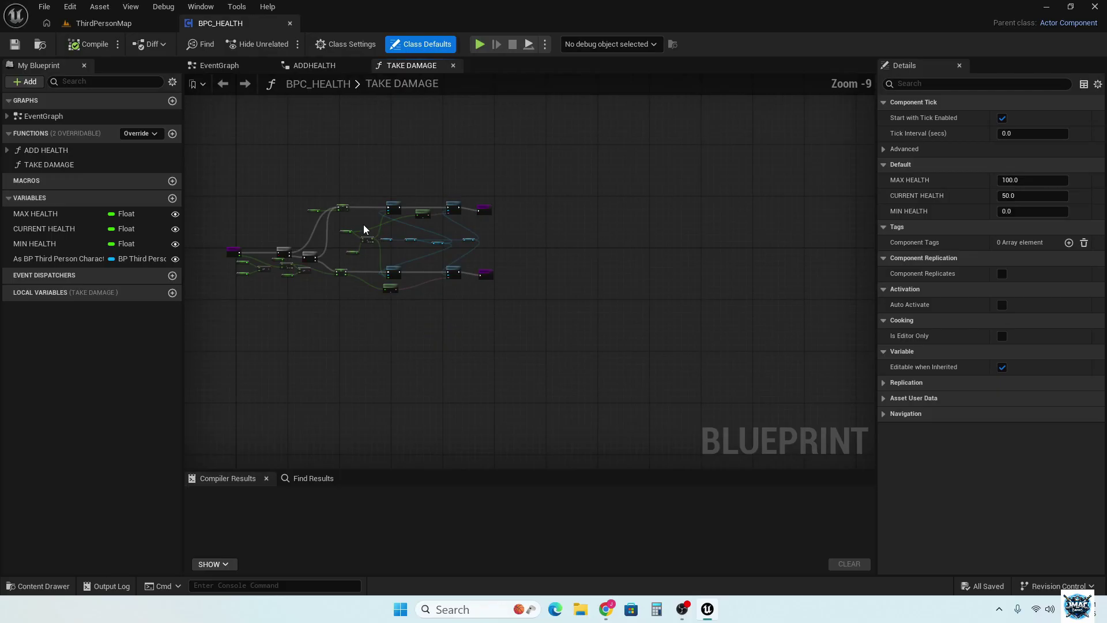
Close the BPC_HEALTH blueprint, check the assets in the project's FAST_TRAVEL content folder, and return to the level view.
{"action": "left_click", "coordinate": [290, 23]}
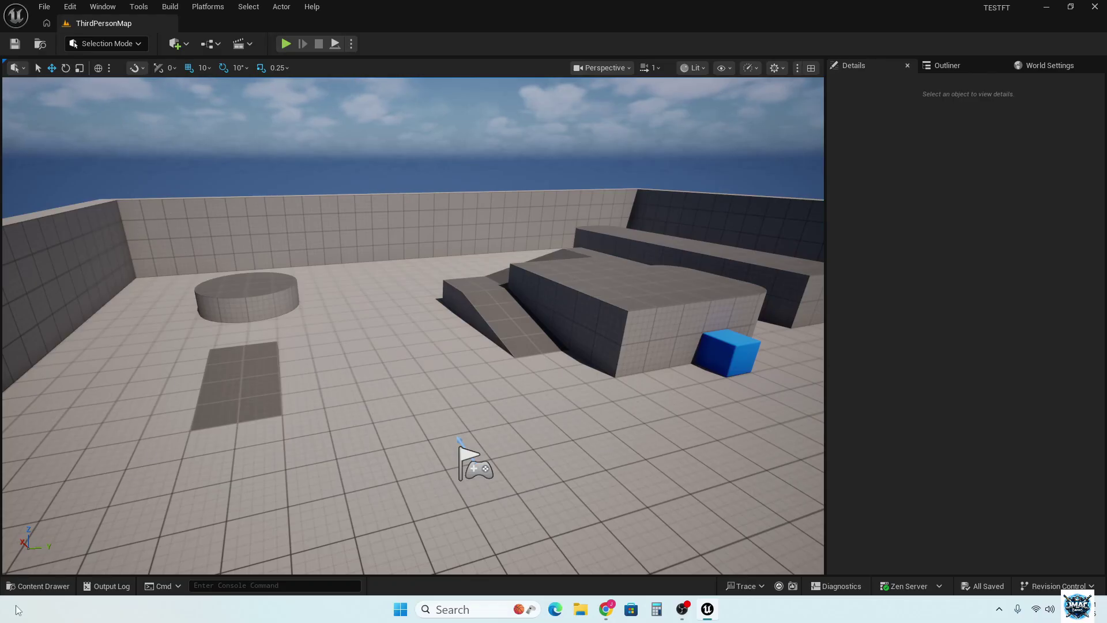
{"action": "left_click", "coordinate": [23, 586]}
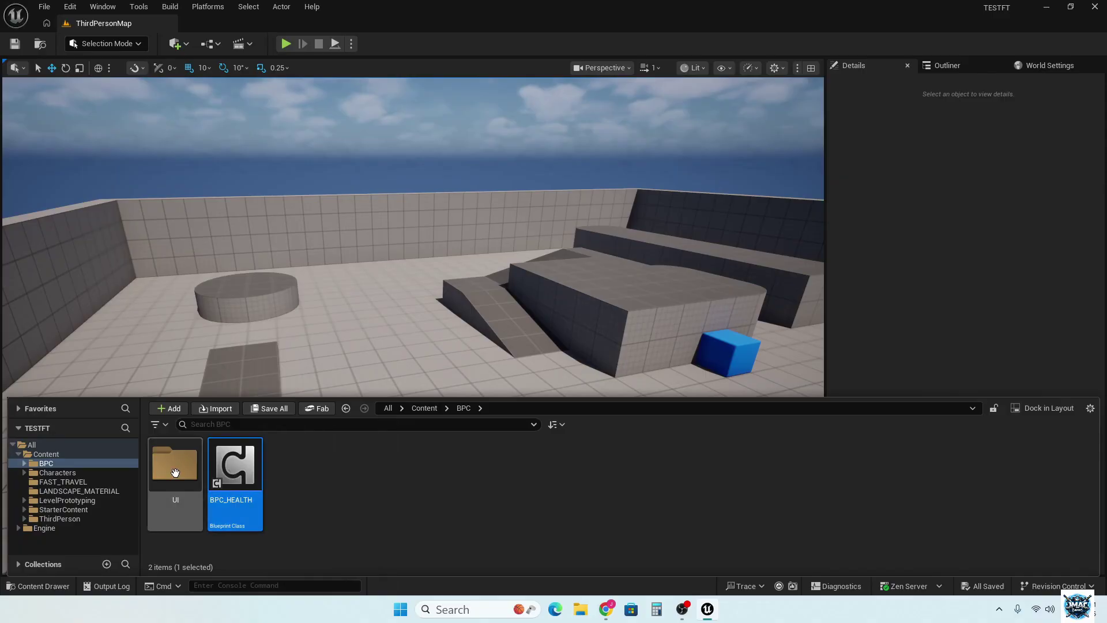
{"action": "left_click", "coordinate": [417, 408]}
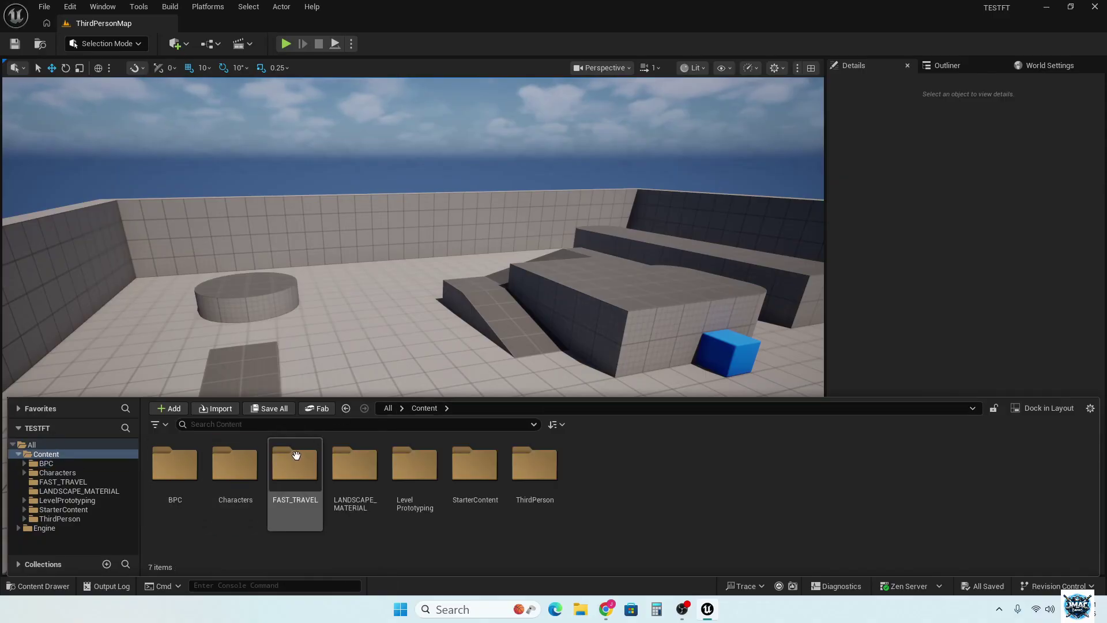
{"action": "double_click", "coordinate": [298, 470]}
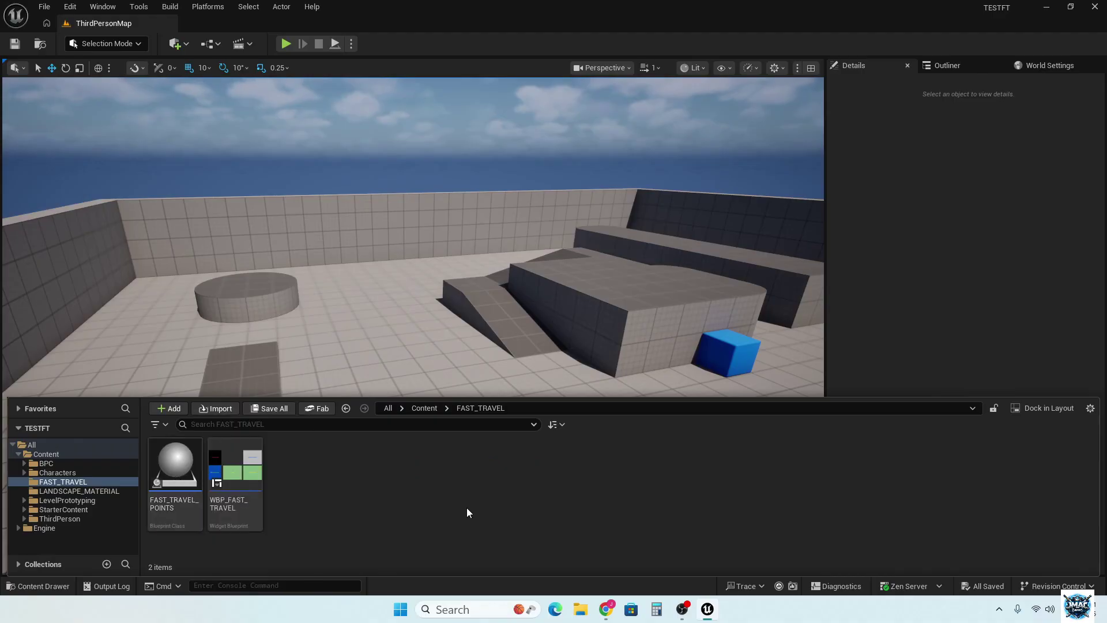
{"action": "left_click", "coordinate": [365, 316]}
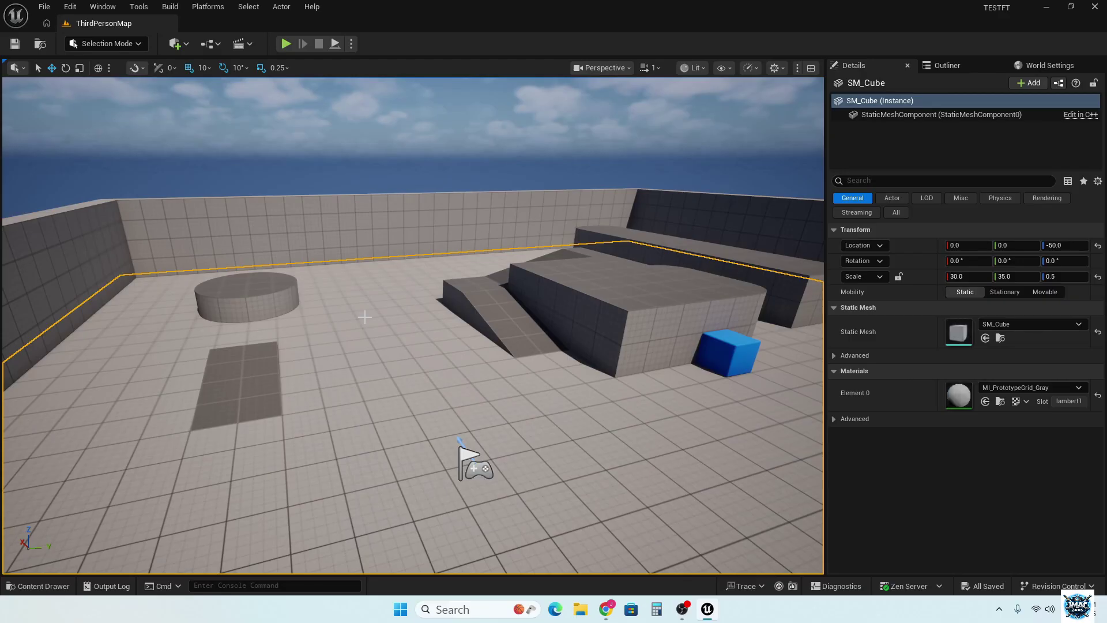
Play-test ThirdPersonMap in the editor, running the character around the level, up the ramp and across the platforms, and jumping between them.
{"action": "mouse_move", "coordinate": [681, 615]}
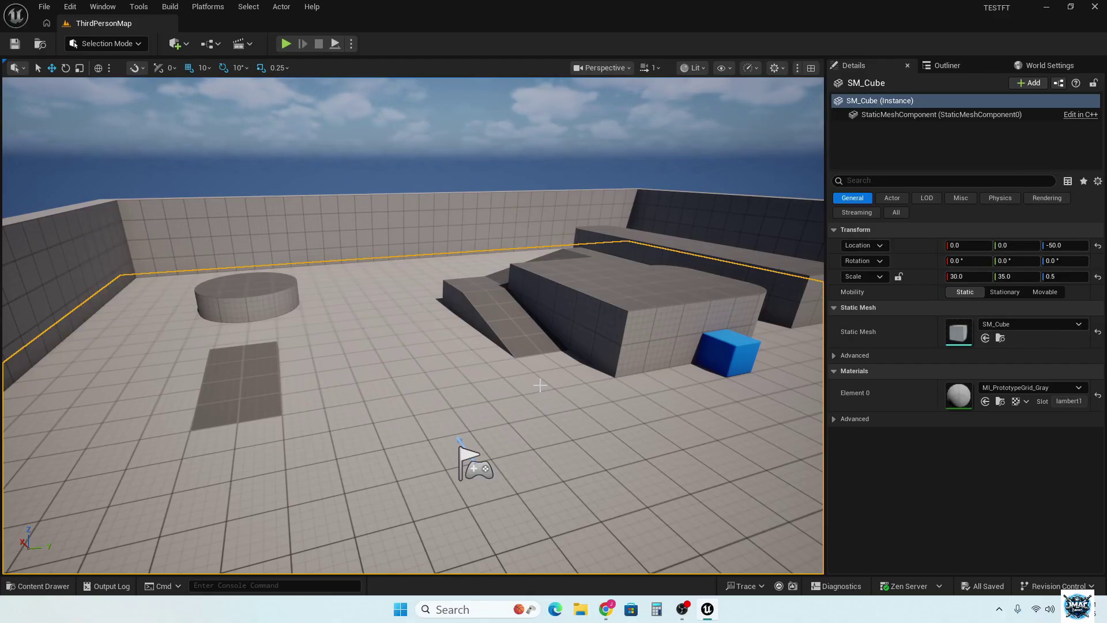
{"action": "left_click", "coordinate": [286, 45]}
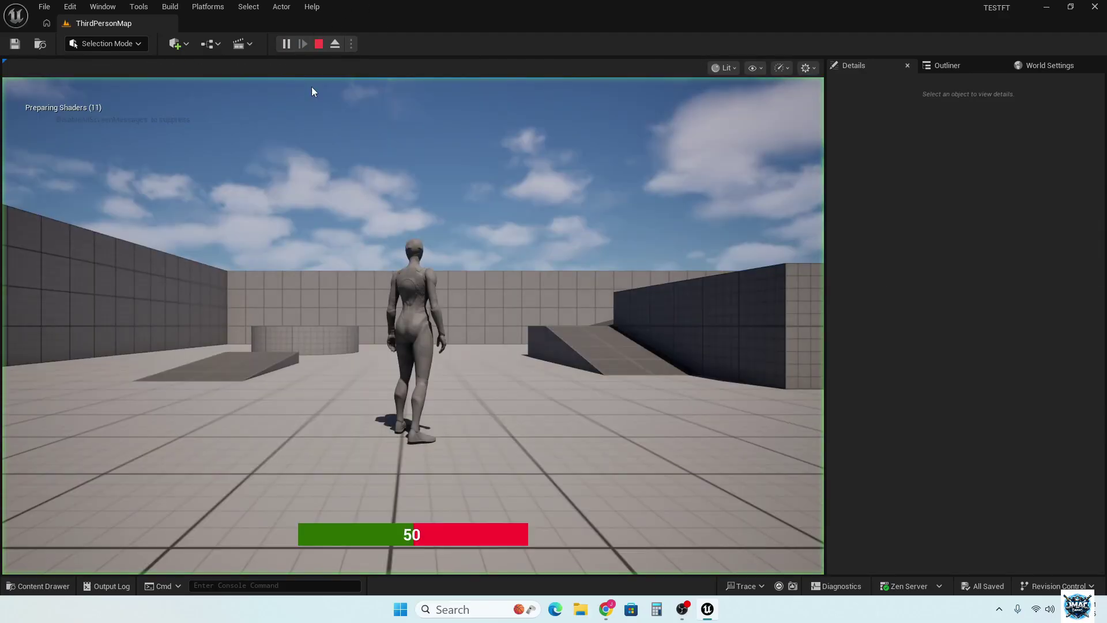
{"action": "key", "text": "w"}
{"action": "key", "text": "w"}
{"action": "key", "text": "d"}
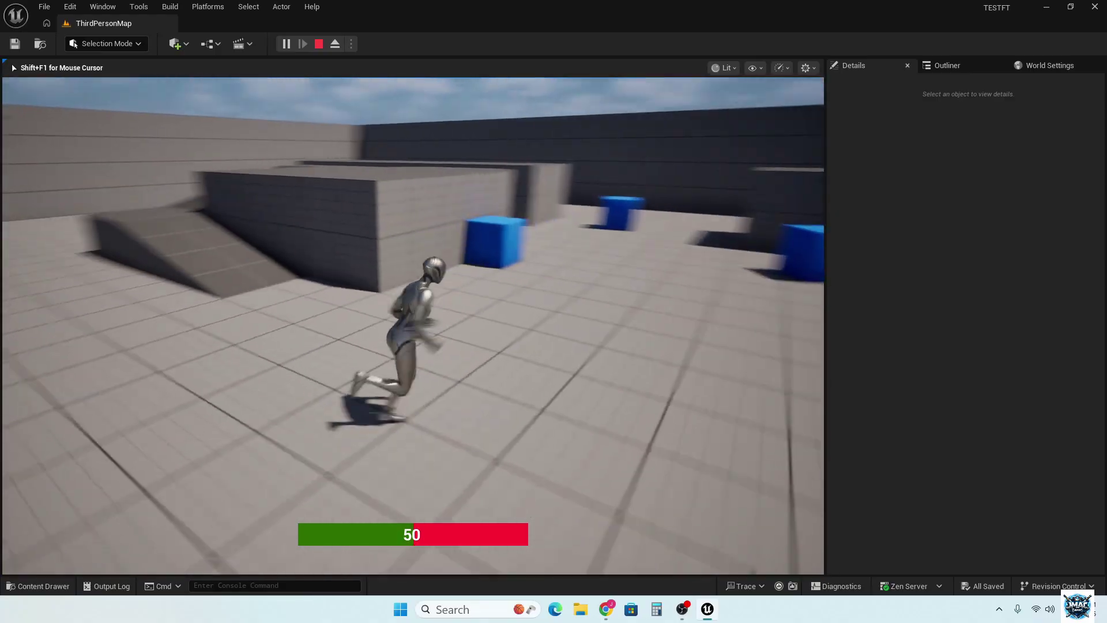
{"action": "key", "text": "s"}
{"action": "key", "text": "a"}
{"action": "key", "text": "w"}
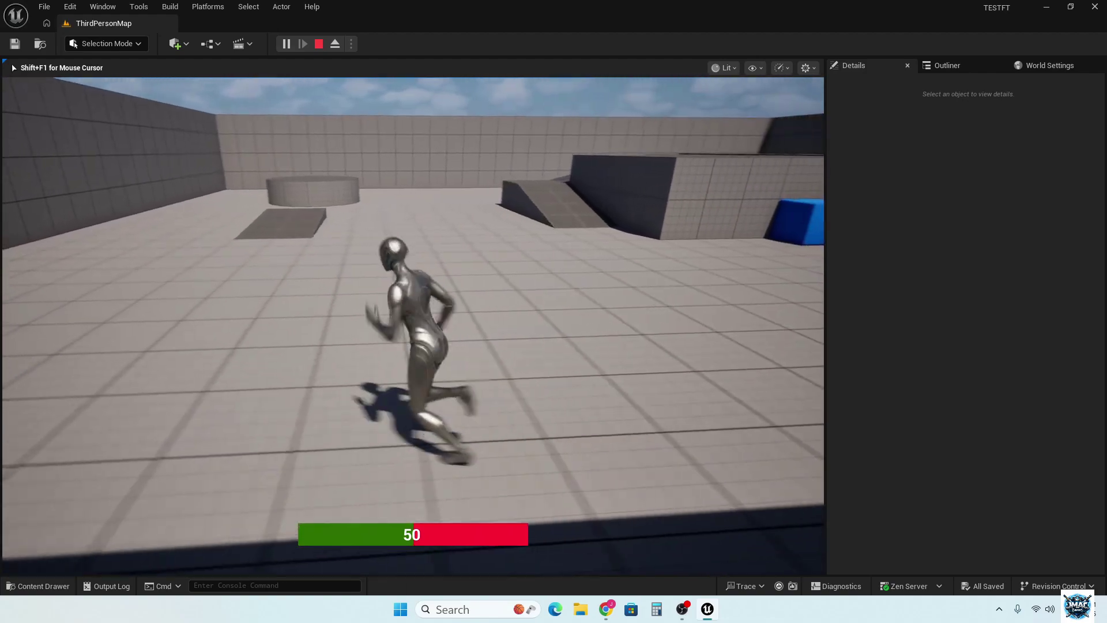
{"action": "key", "text": "w"}
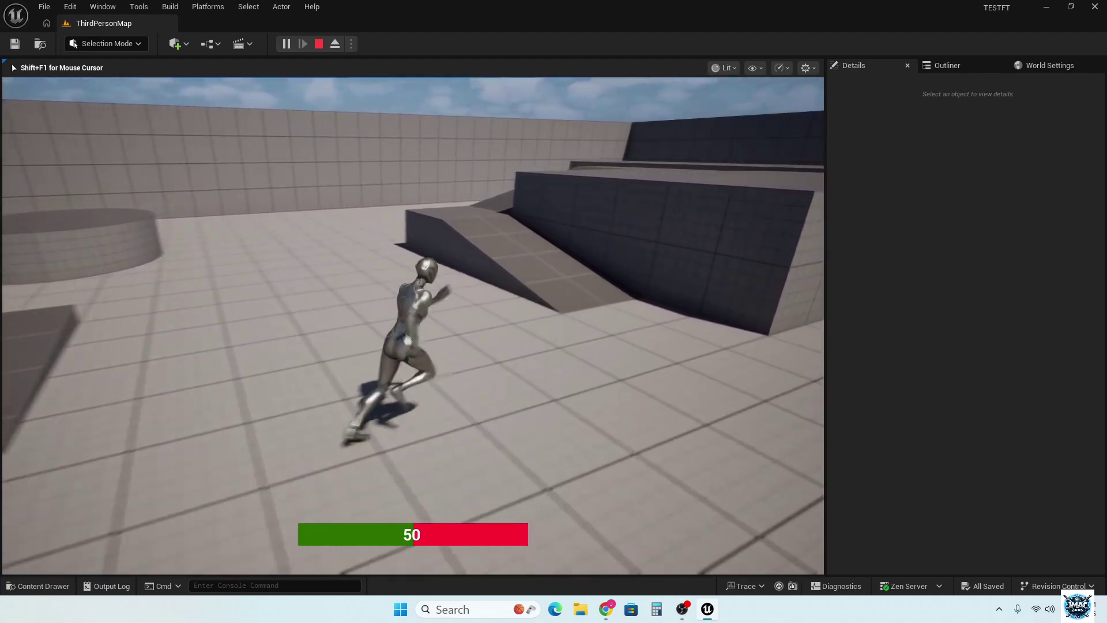
{"action": "key", "text": "w"}
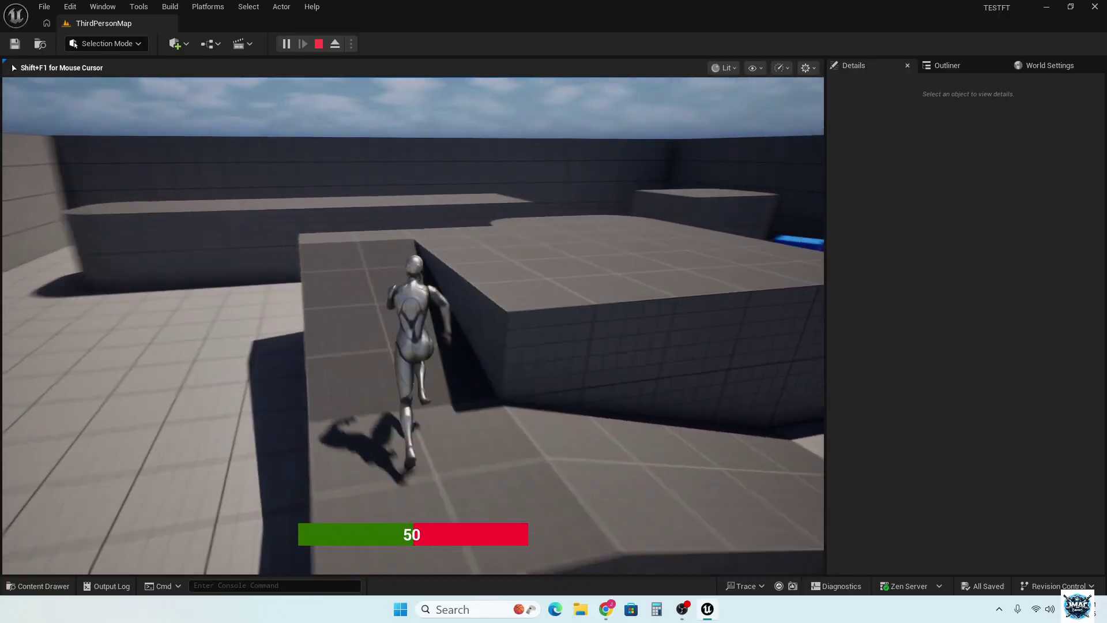
{"action": "key", "text": "w"}
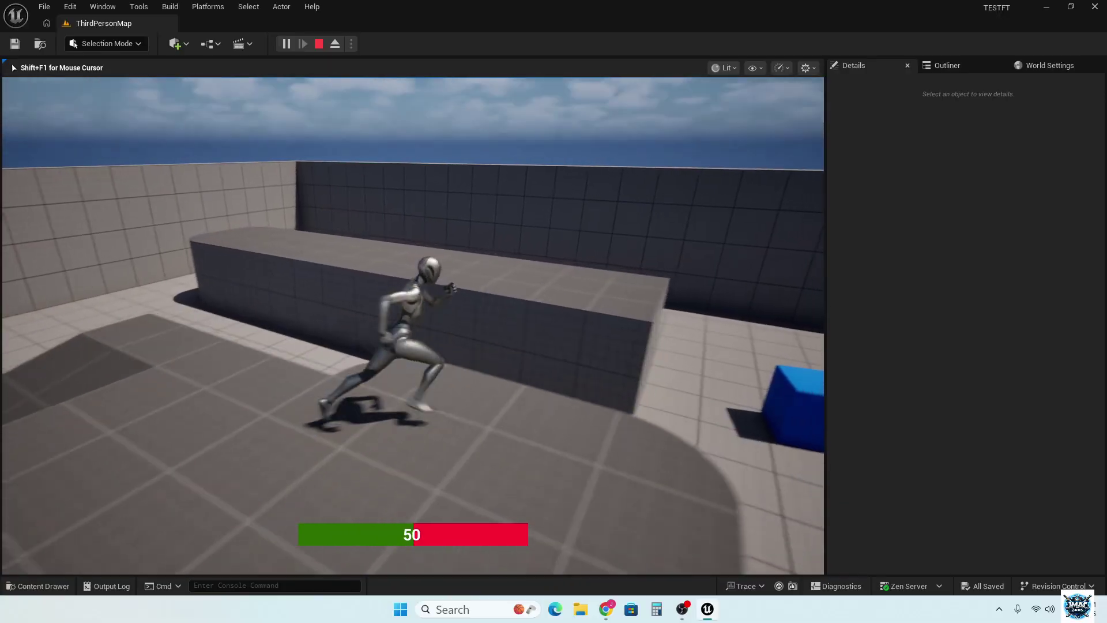
{"action": "key", "text": "w"}
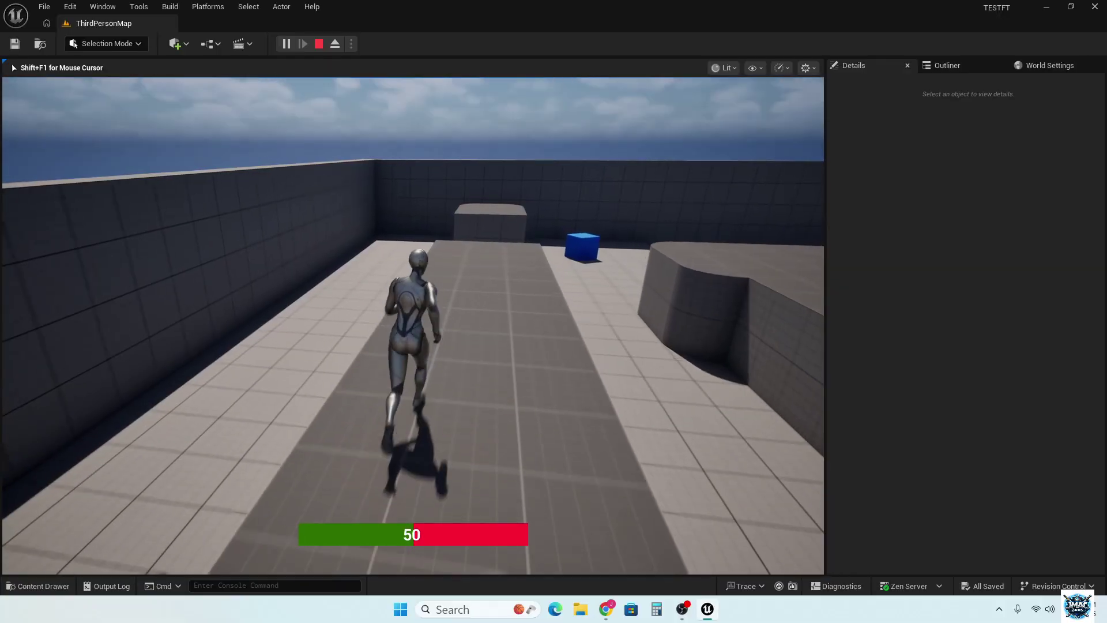
{"action": "key", "text": "w"}
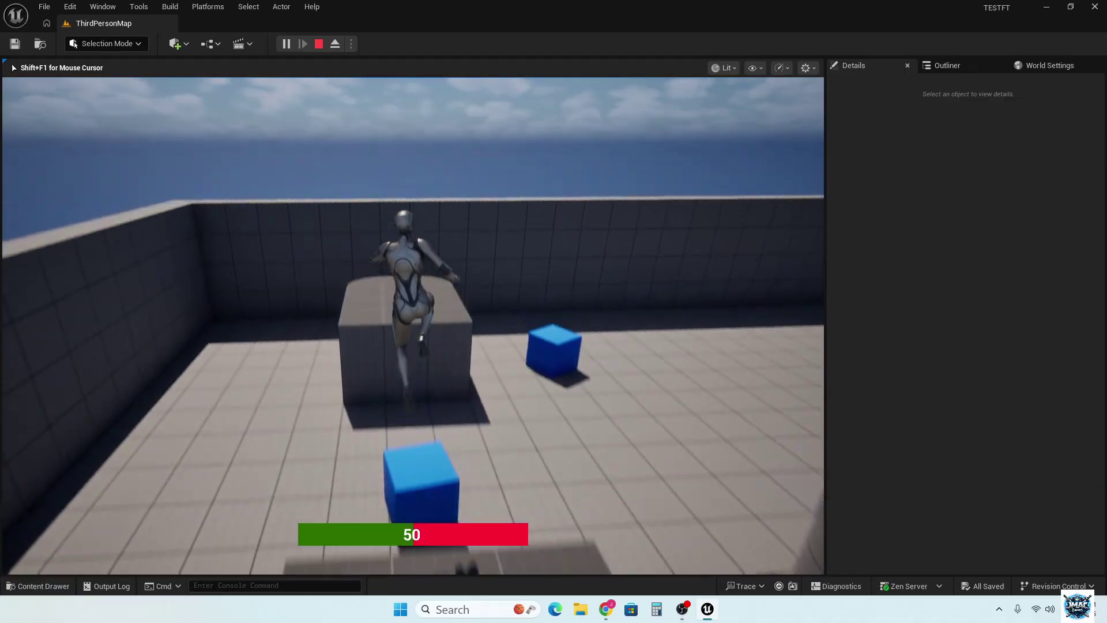
{"action": "key", "text": "w"}
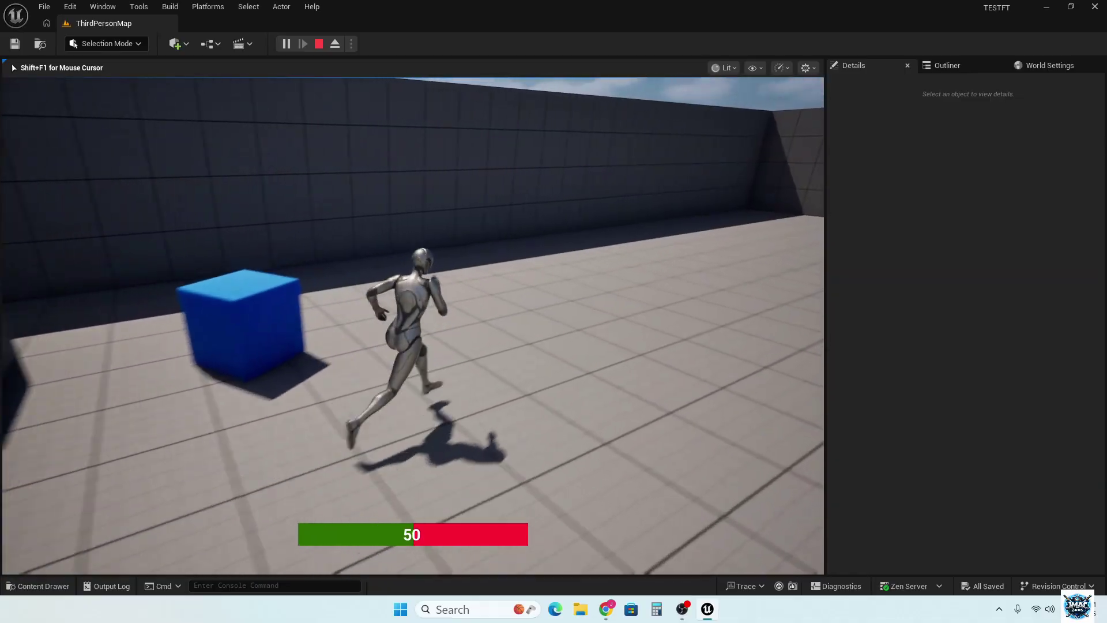
{"action": "key", "text": "a"}
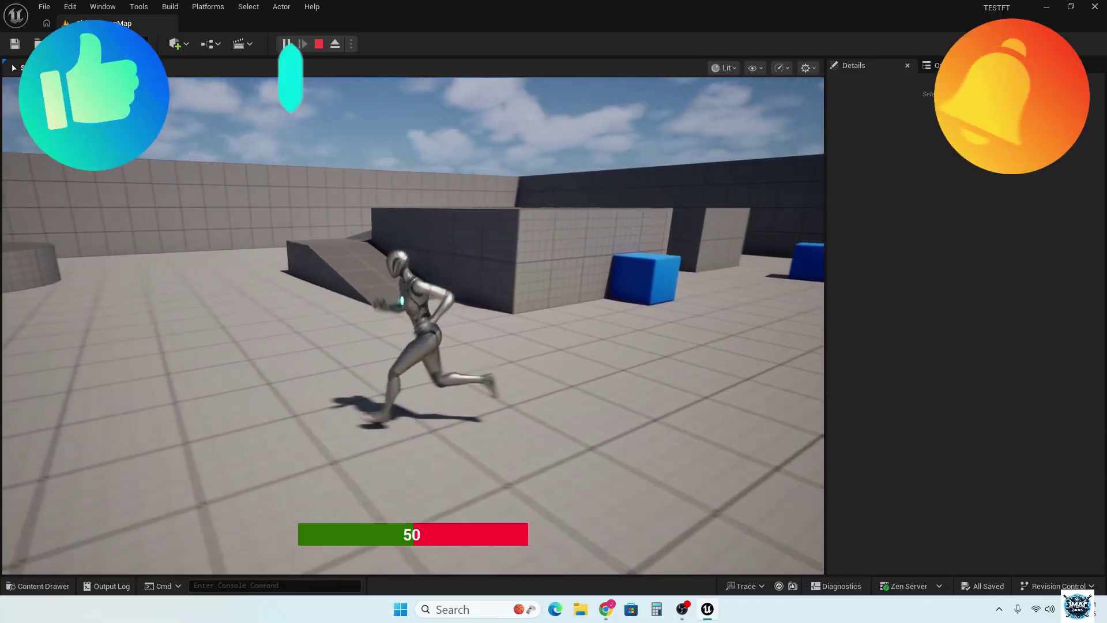
{"action": "key", "text": "w"}
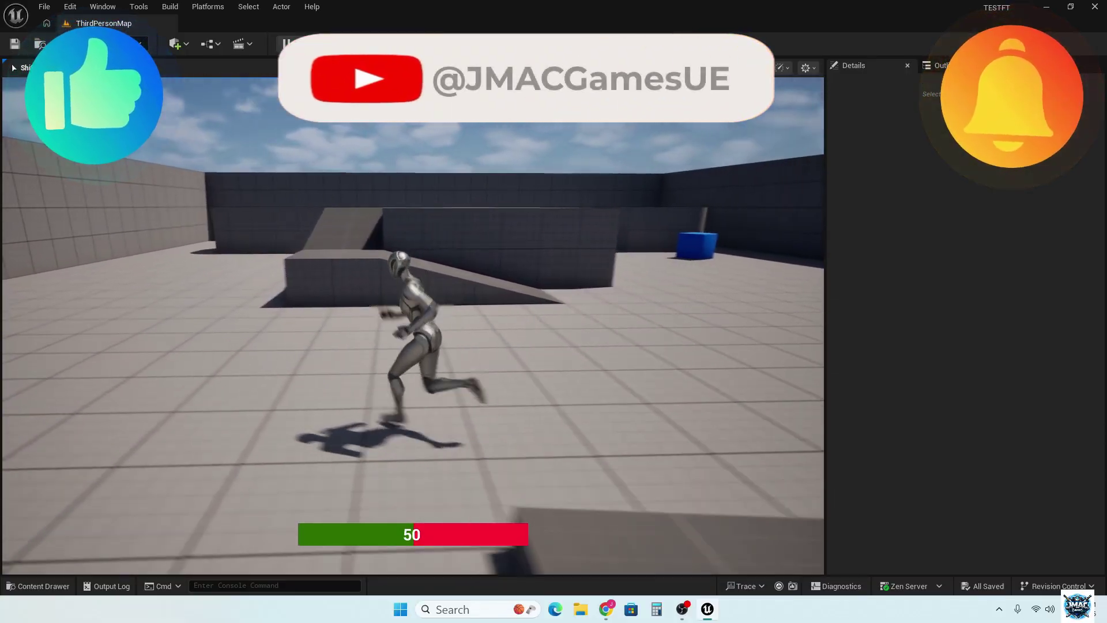
{"action": "key", "text": "space"}
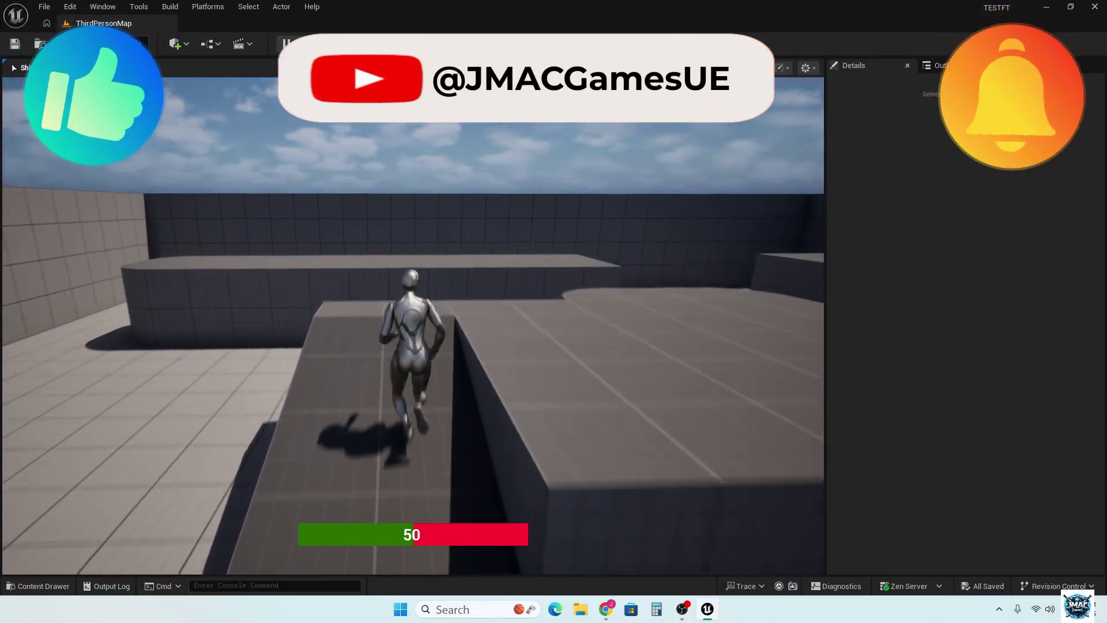
{"action": "key", "text": "d"}
{"action": "key", "text": "w"}
{"action": "key", "text": "space"}
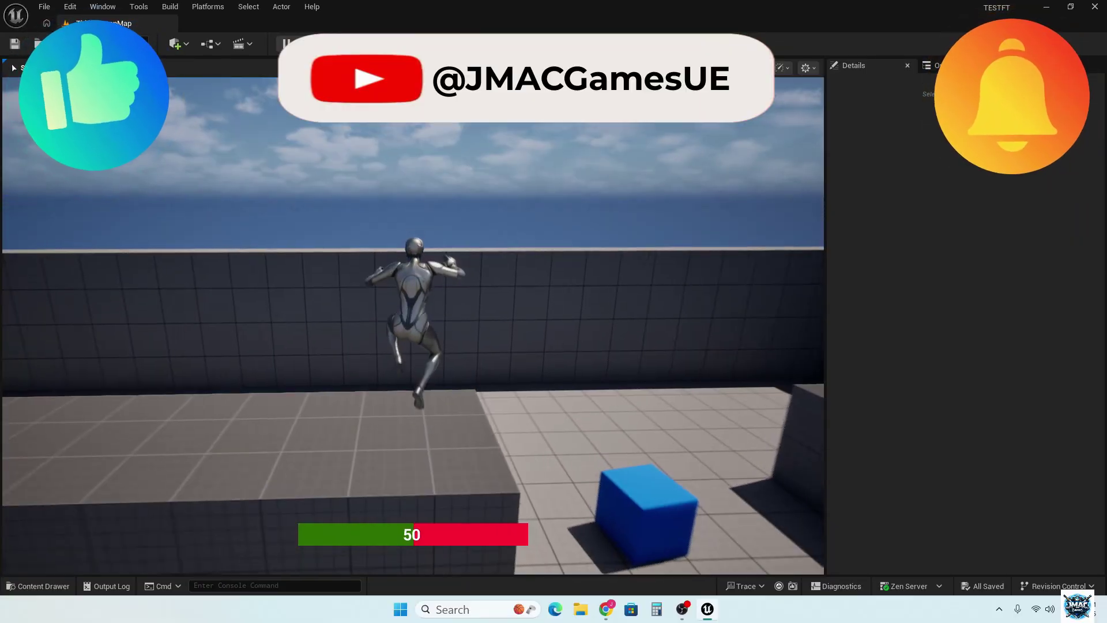
{"action": "key", "text": "a"}
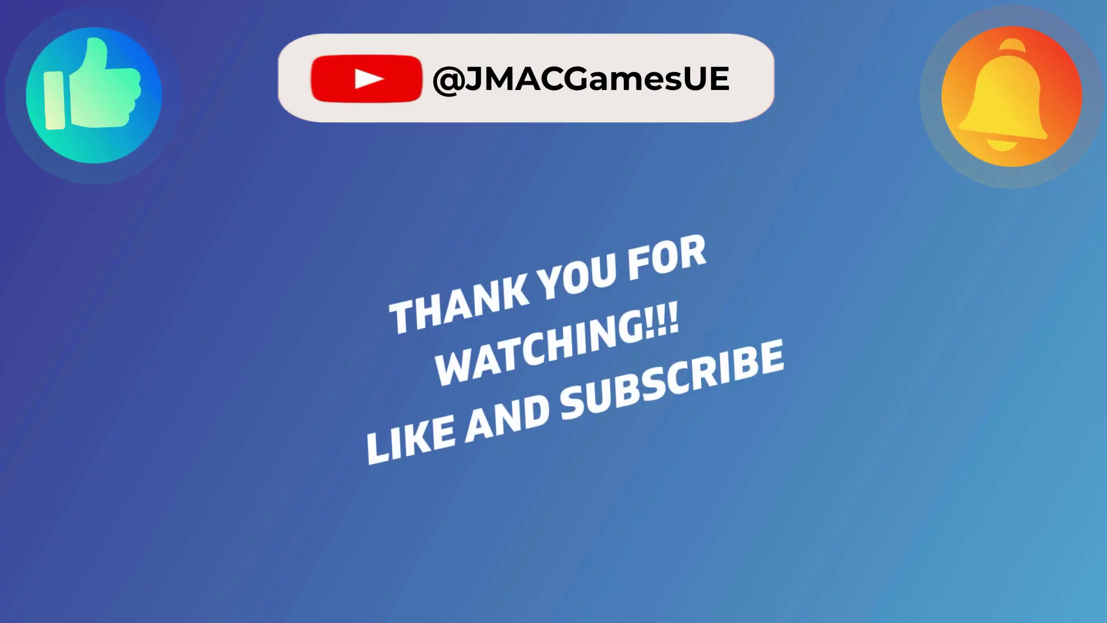